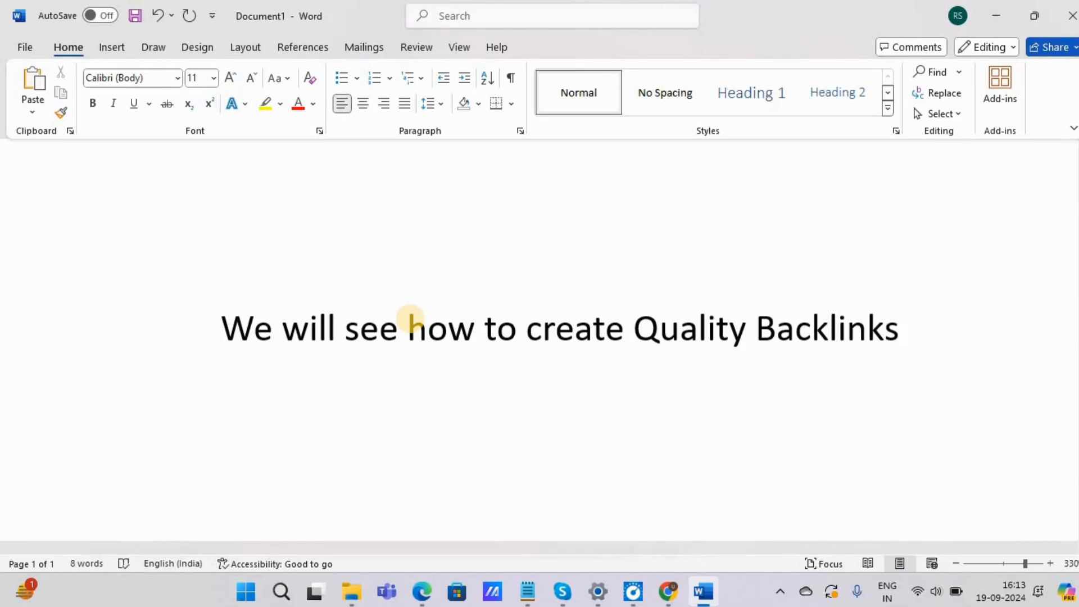
Step: Switch from Word to Chrome, open the ChatGPT page and choose to stay logged out
left_click(991, 16)
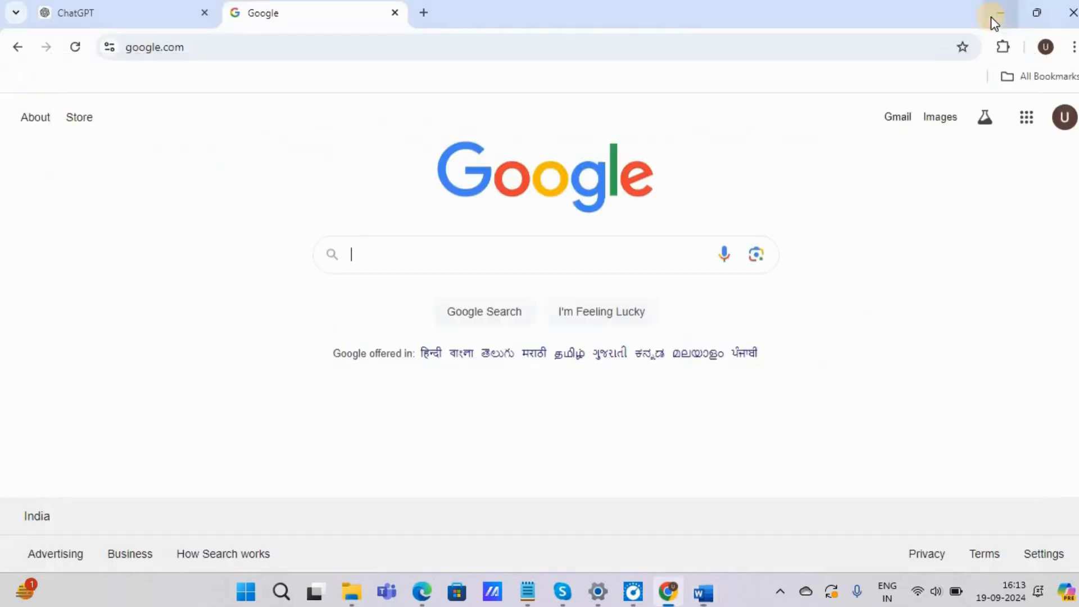
left_click(124, 5)
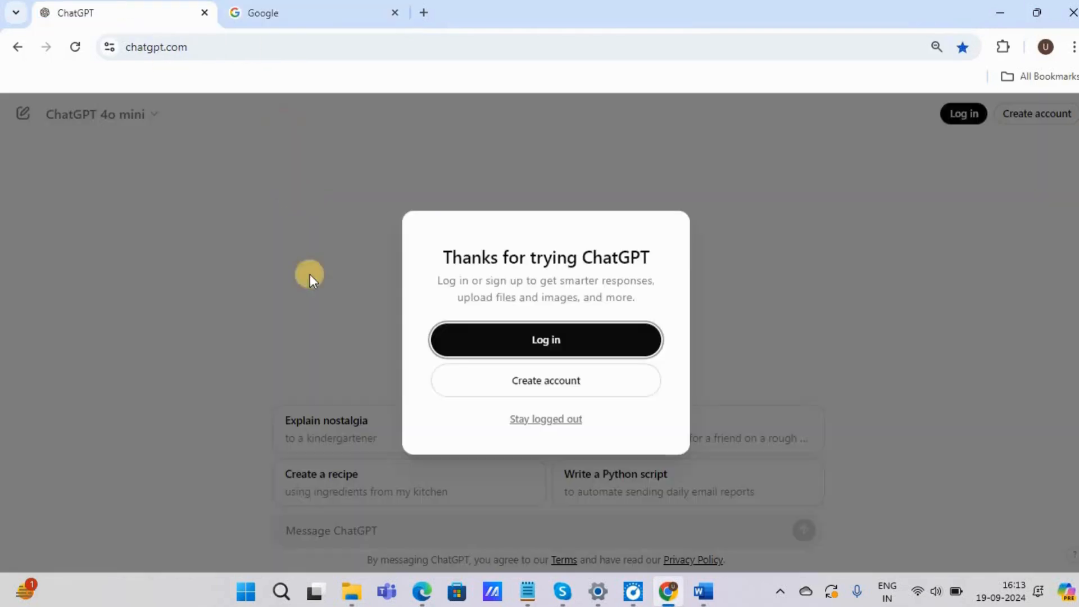
left_click(541, 419)
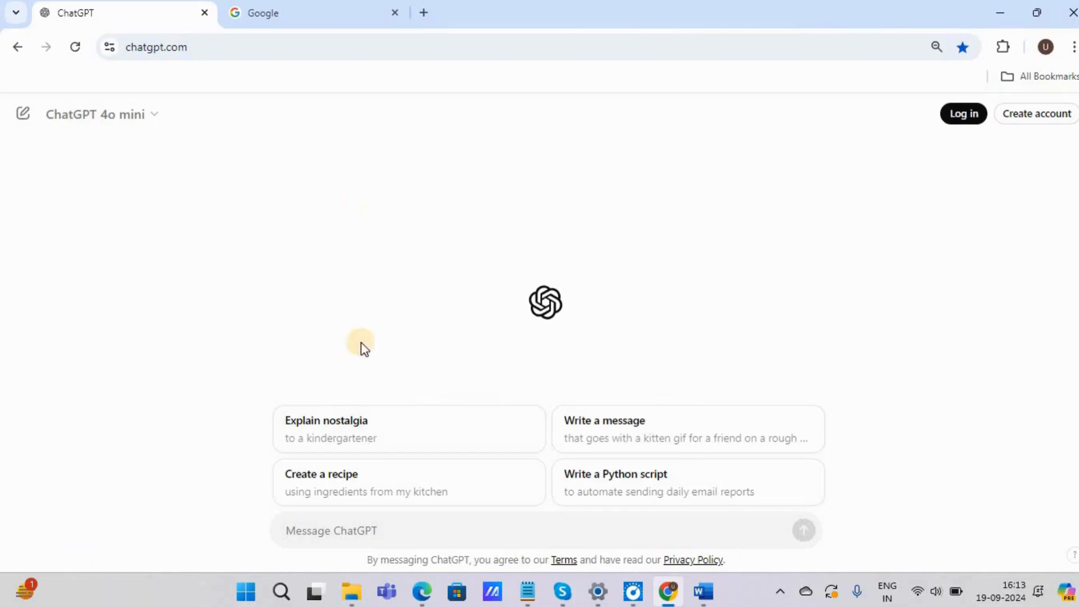
Step: Ask ChatGPT for an "Article on Healthcare Services" and read the generated article through to its conclusion
key("ctrl+plus")
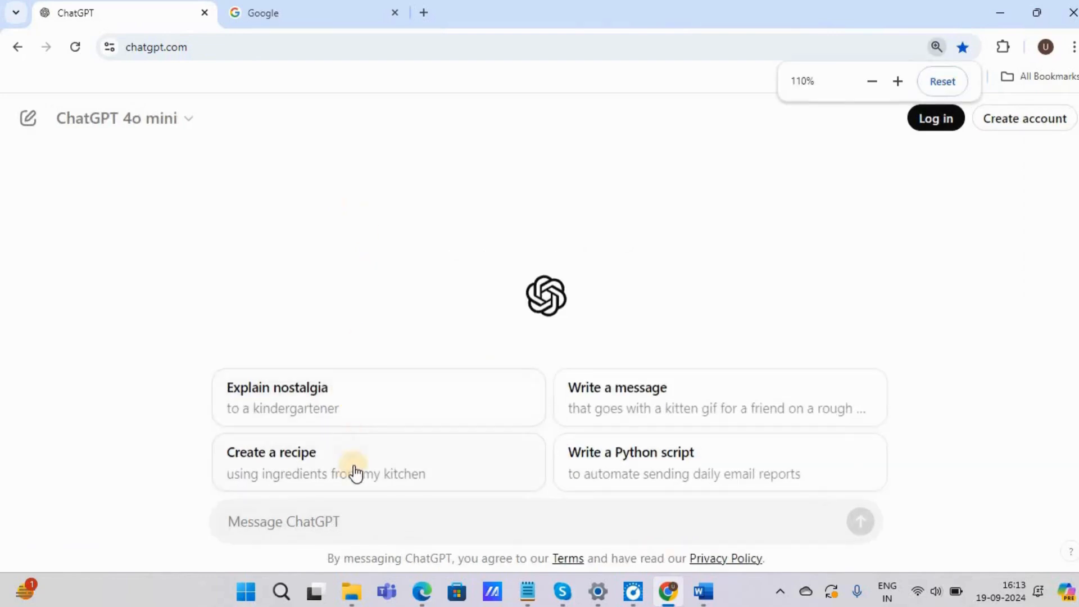
left_click(292, 514)
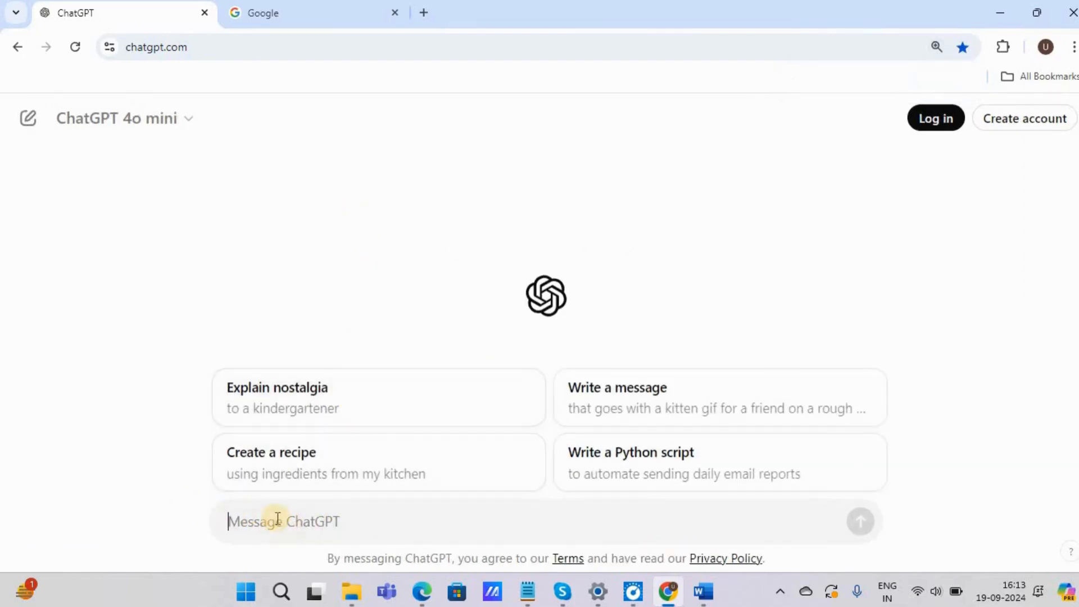
type("Article on Healthcare Services")
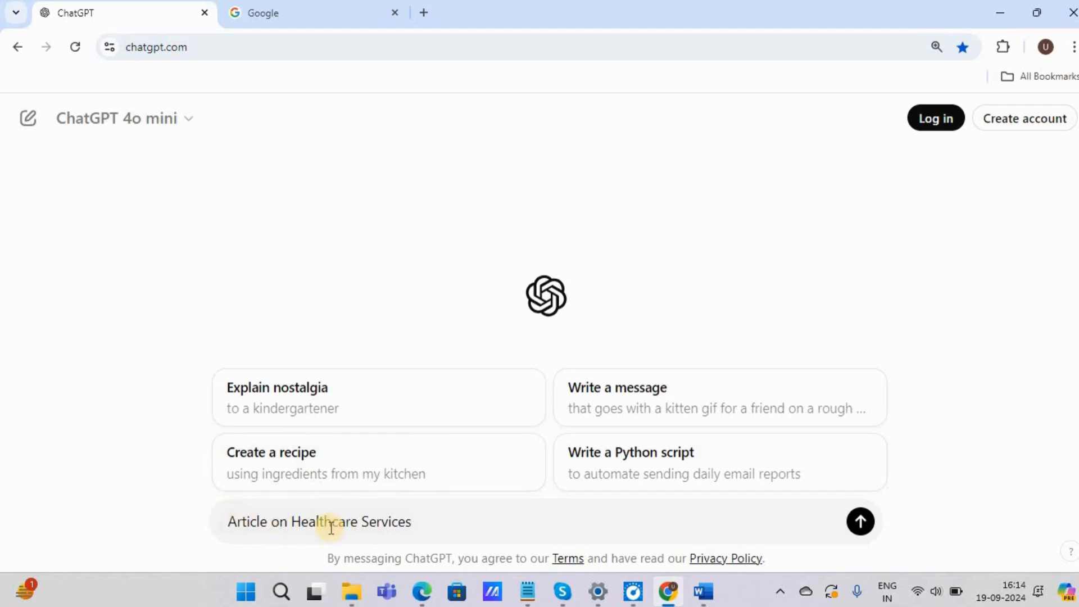
left_click(857, 517)
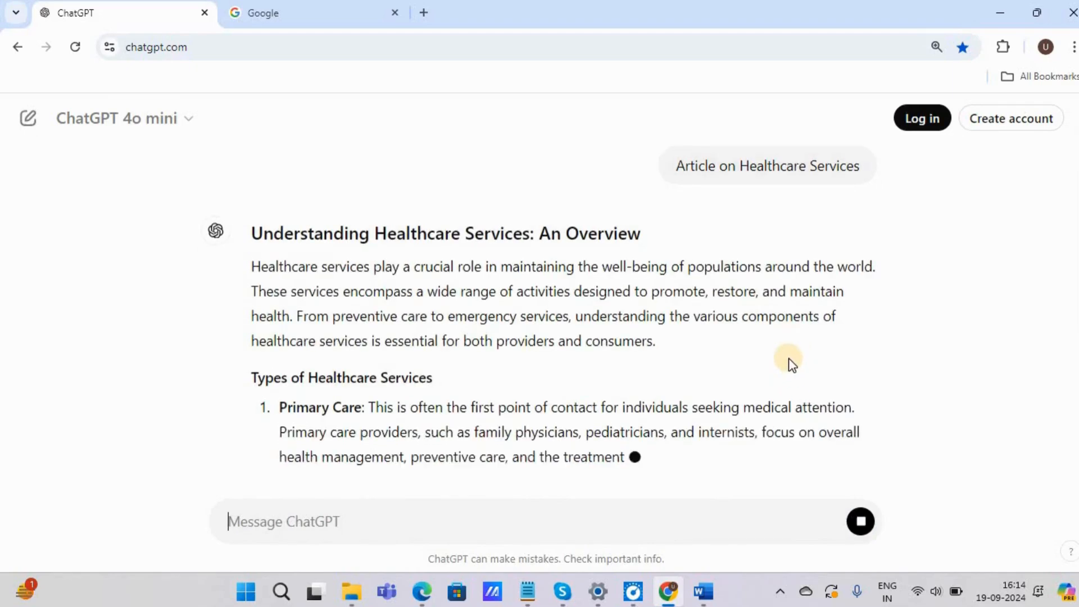
scroll(782, 302, "down", 2)
scroll(783, 302, "down", 5)
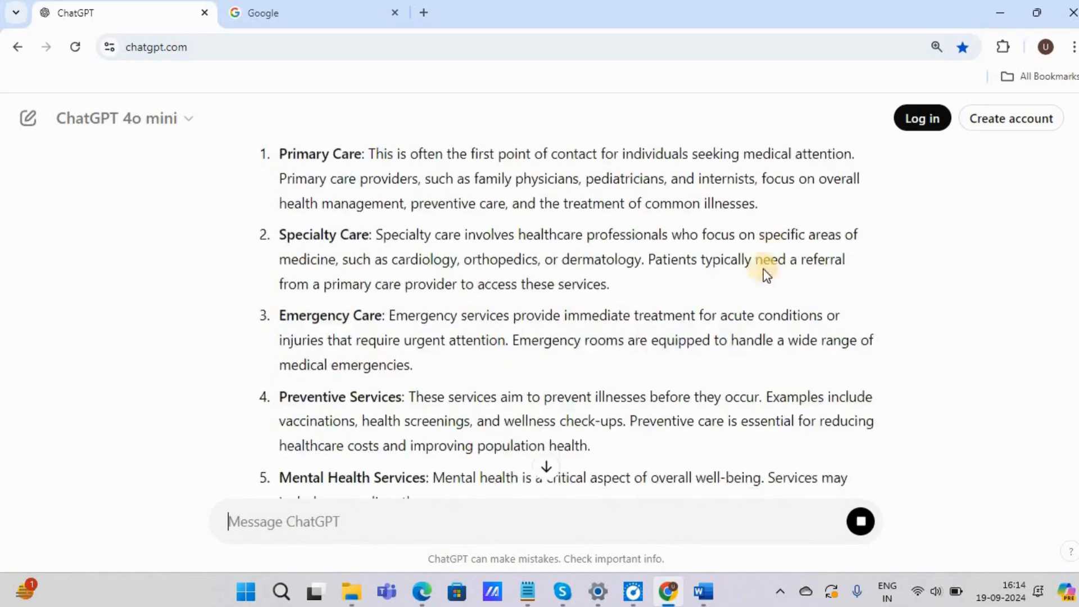
scroll(618, 269, "down", 4)
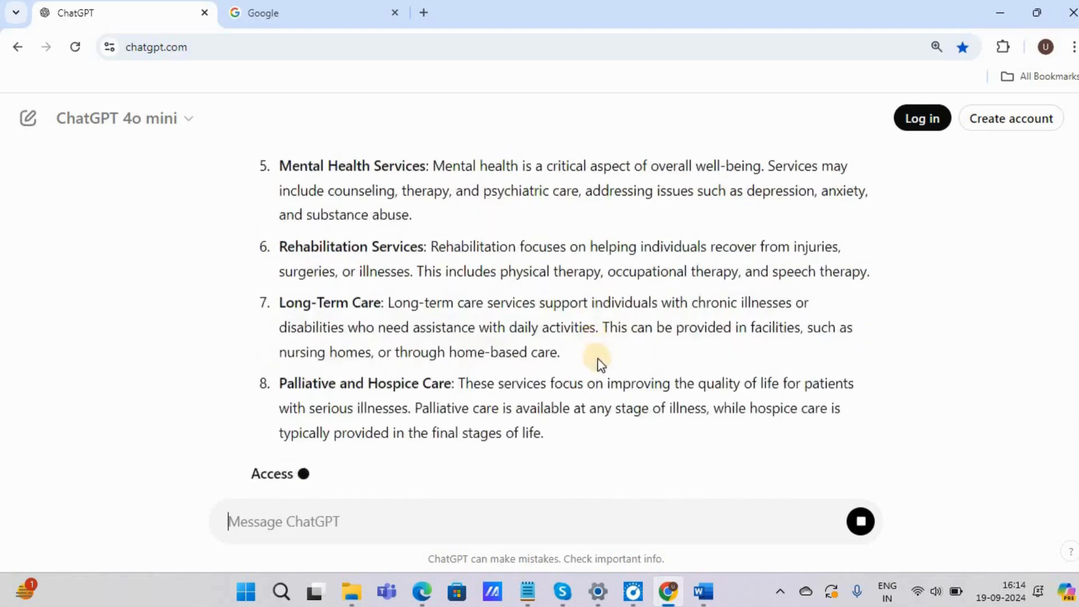
scroll(675, 342, "down", 9)
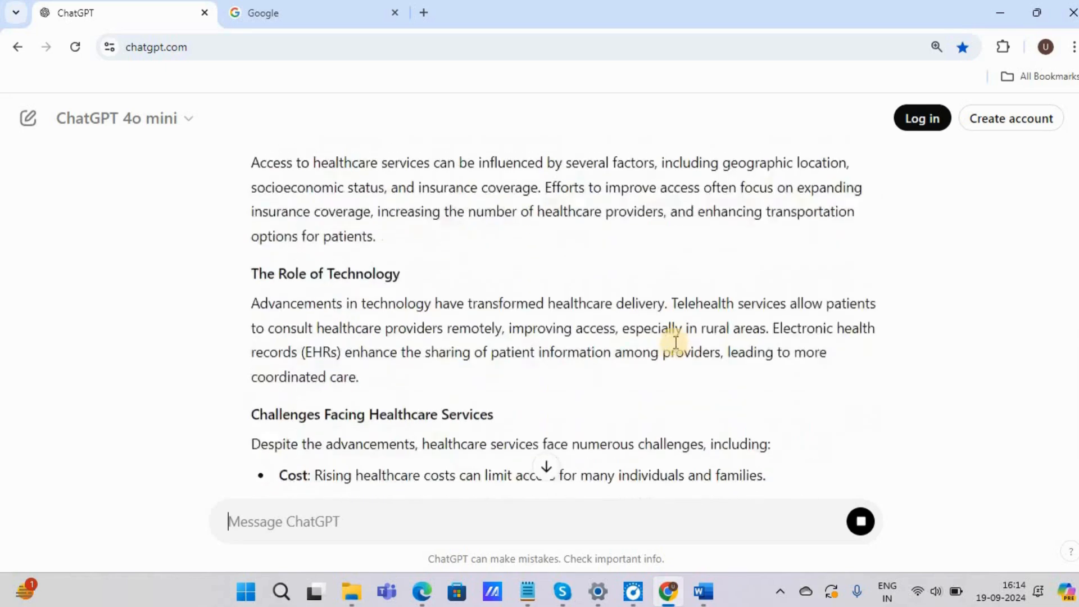
scroll(675, 349, "down", 2)
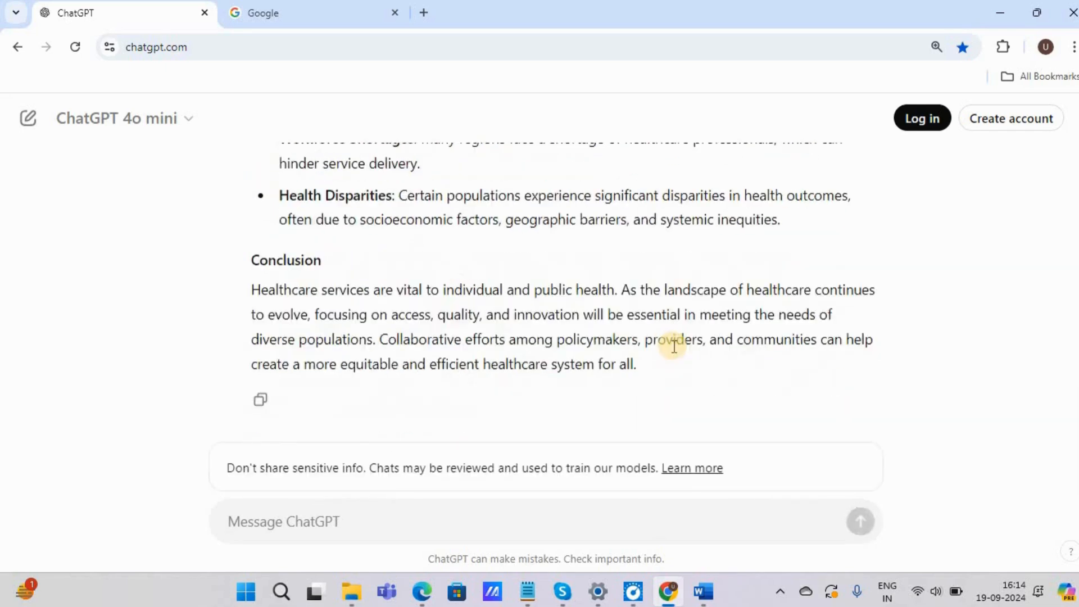
Step: Switch to the Word document and replace its text with "Article Is ready to post"
left_click(703, 592)
key("ctrl+a")
type("Arti")
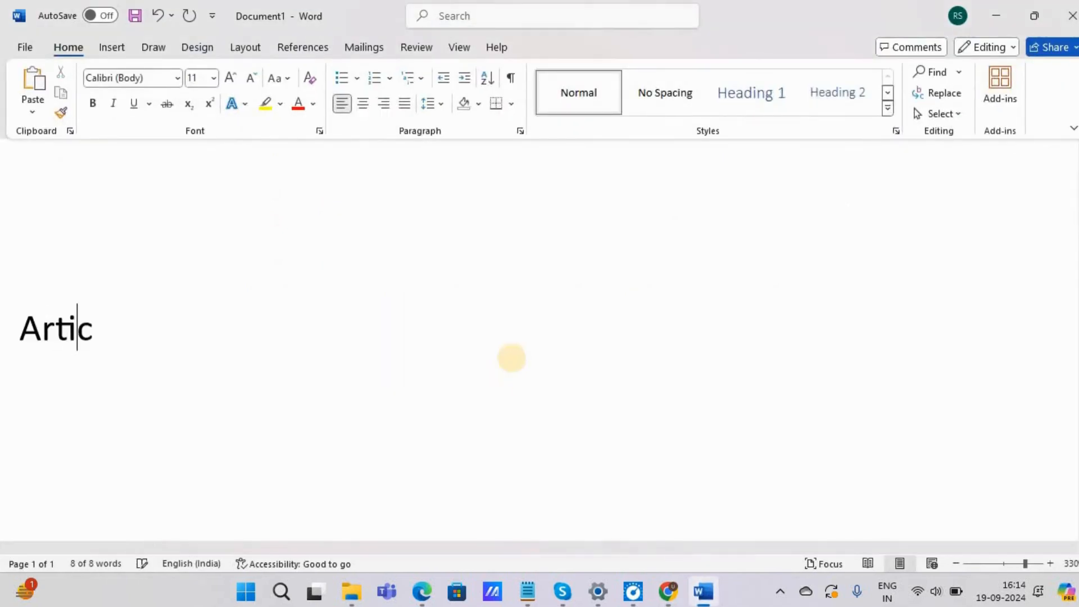
type("cle Is ready to post")
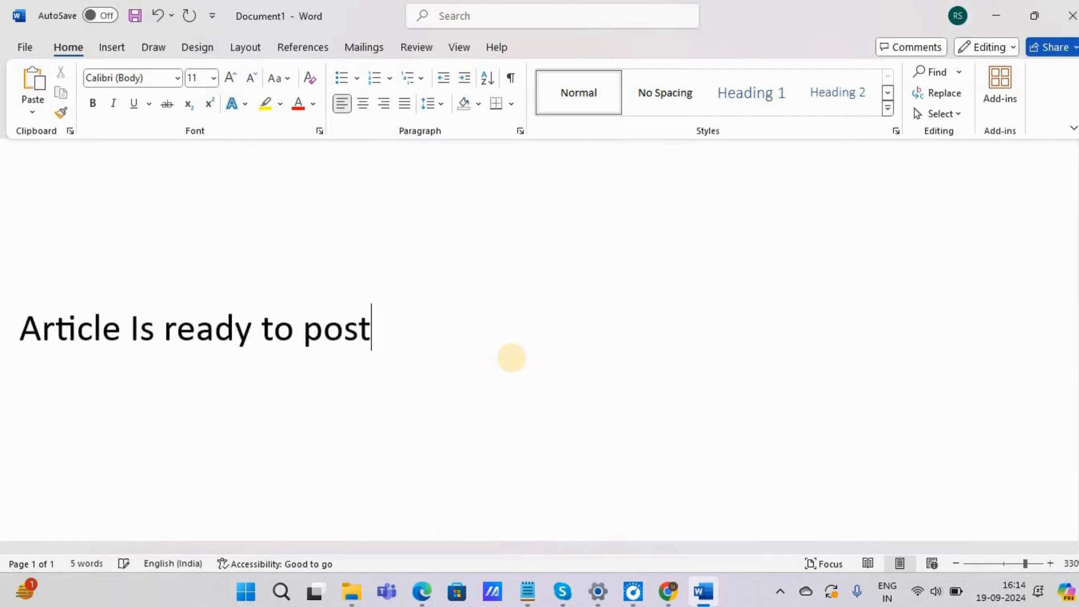
Step: Replace the document's text with "We will post it on Tumblr.com"
key("ctrl+a")
key("BackSpace")
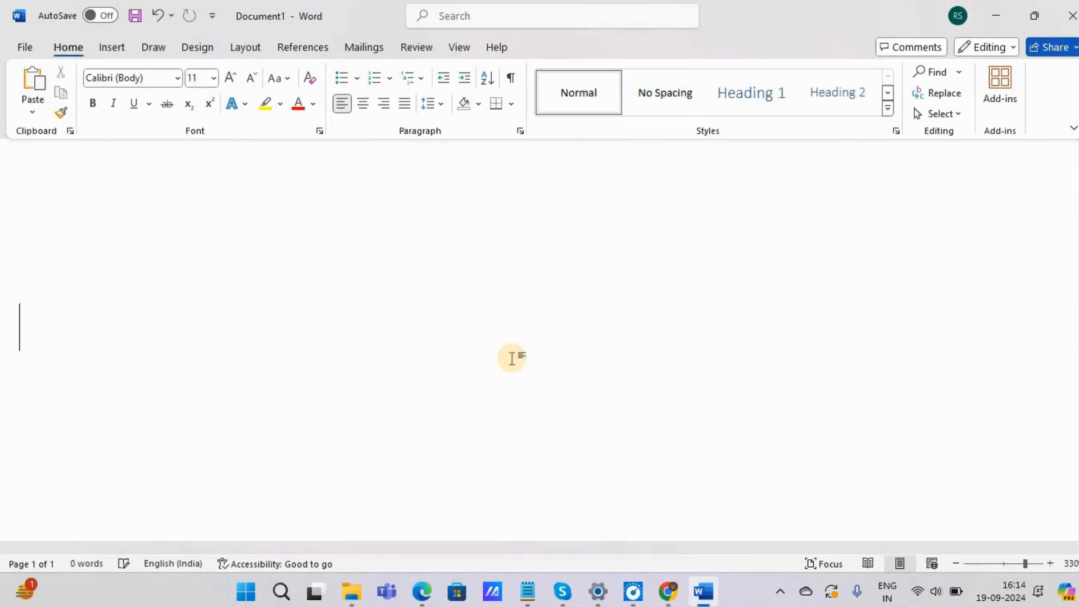
type("We will po")
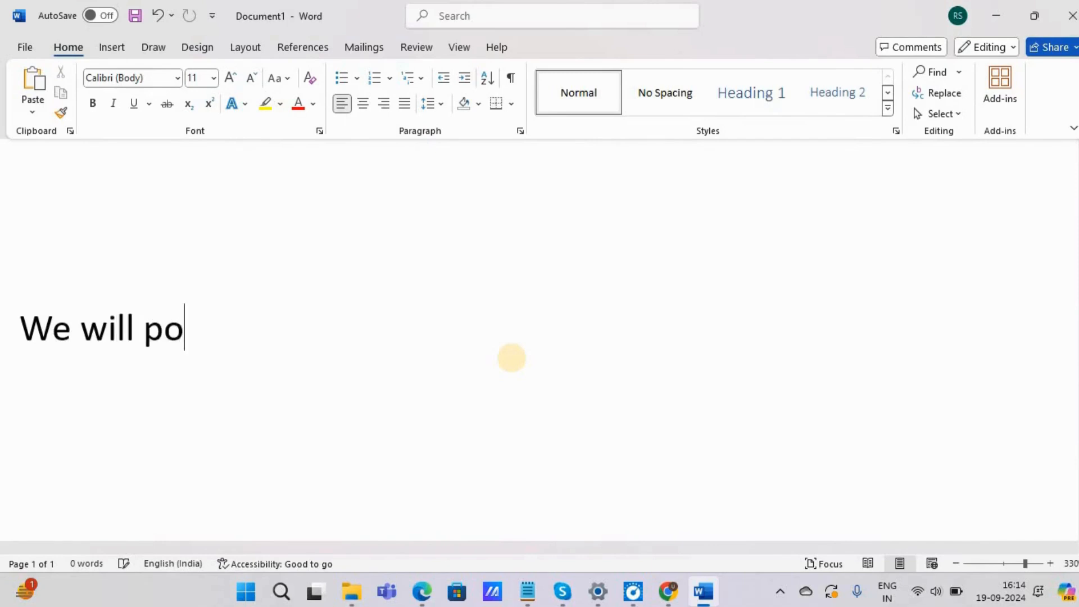
type("st it on ")
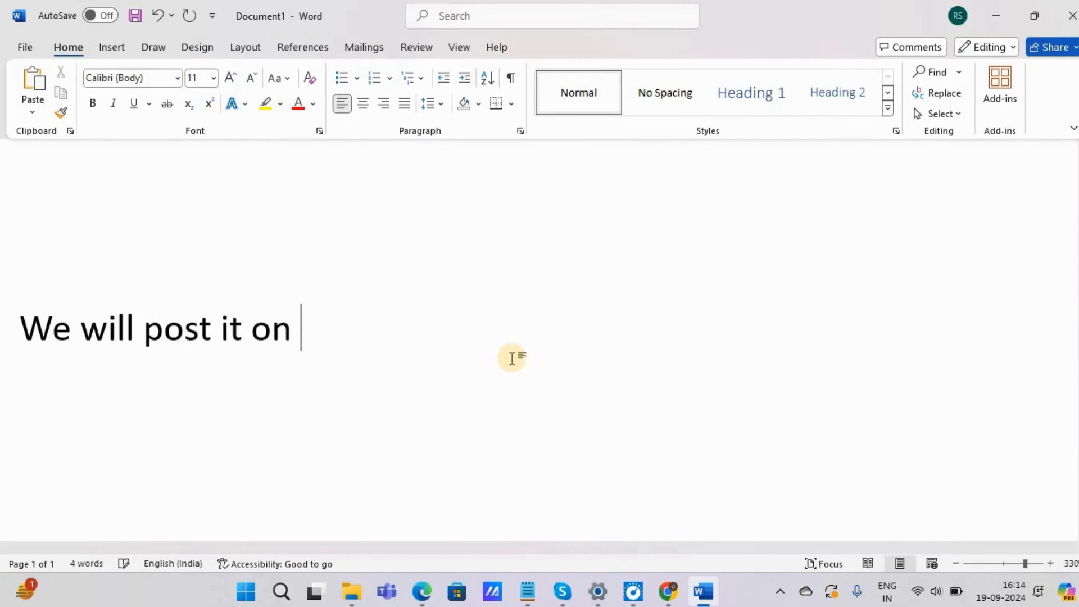
type("Tumblr.com")
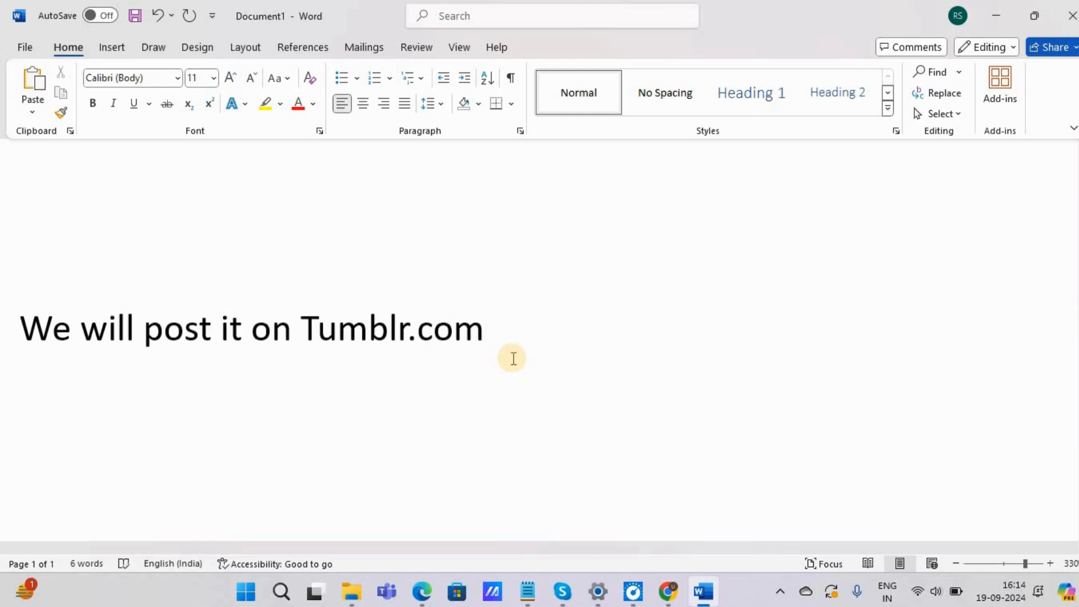
Step: Replace the document's text with "I have already created an account"
key("ctrl+a")
key("BackSpace")
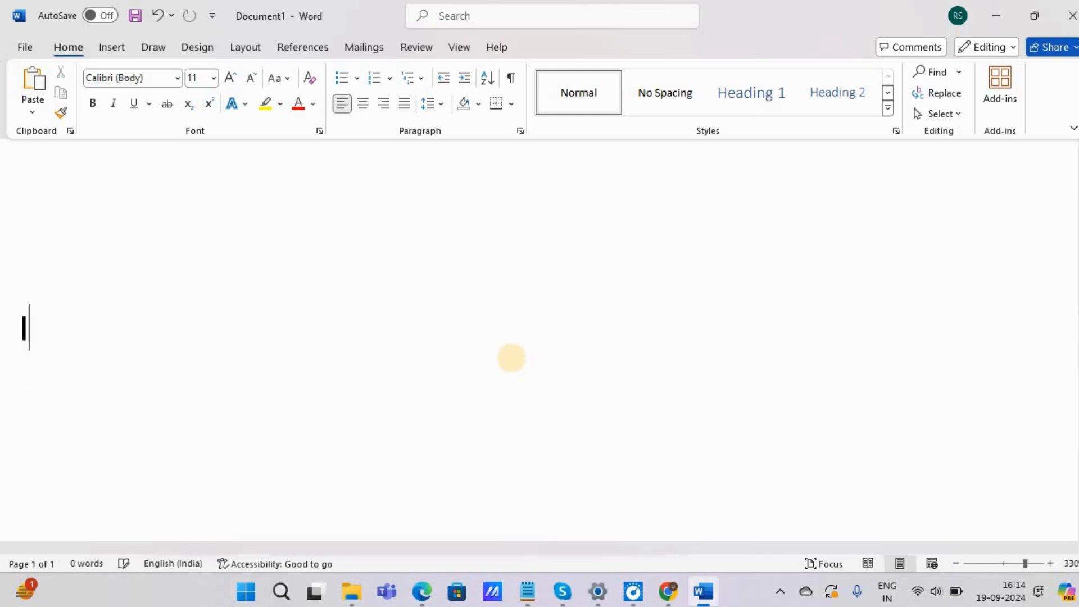
key("BackSpace")
key("BackSpace")
type("hacve")
key("BackSpace")
key("BackSpace")
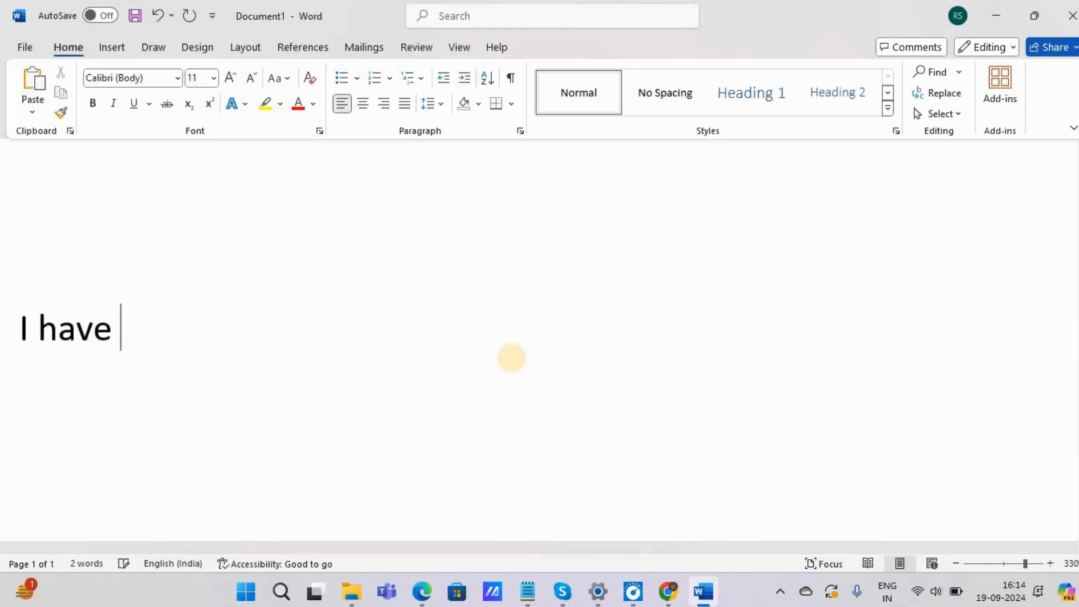
type("e laready cr")
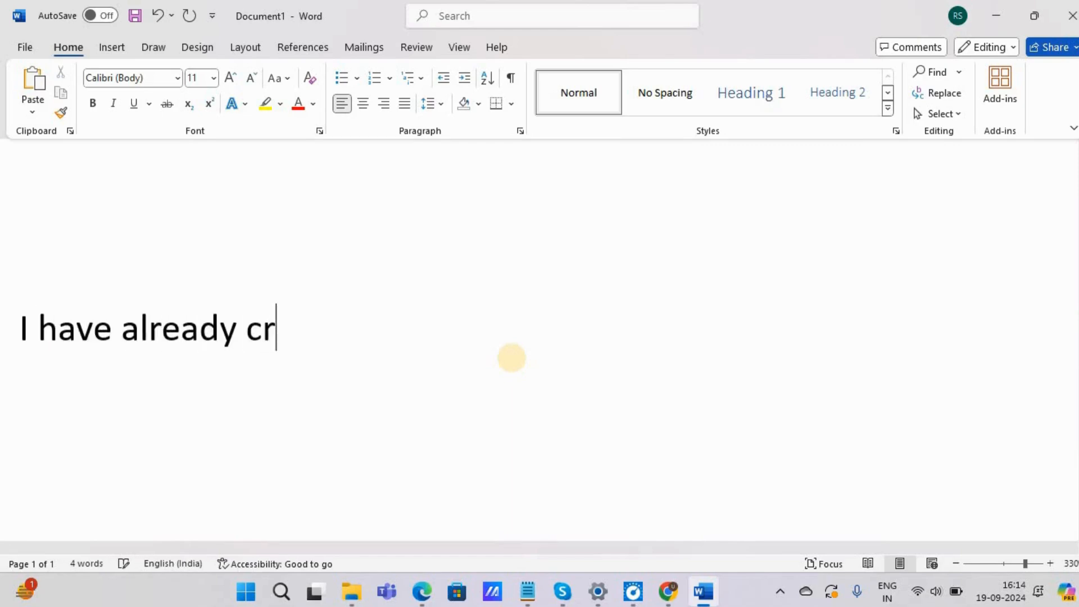
type("eated an account")
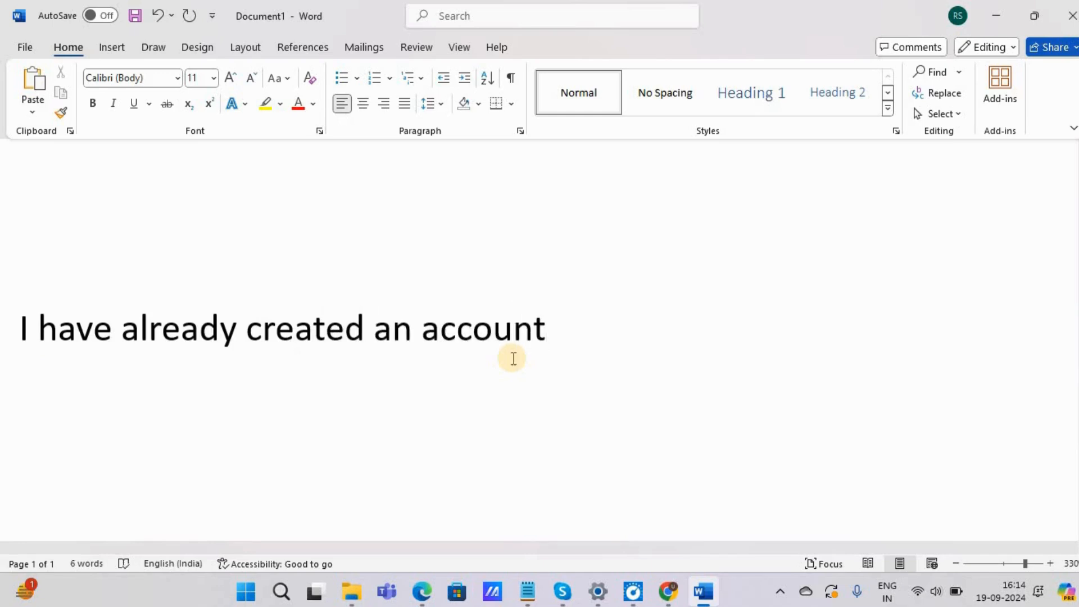
Step: Replace the document's text with "Lets go"
key("ctrl+a")
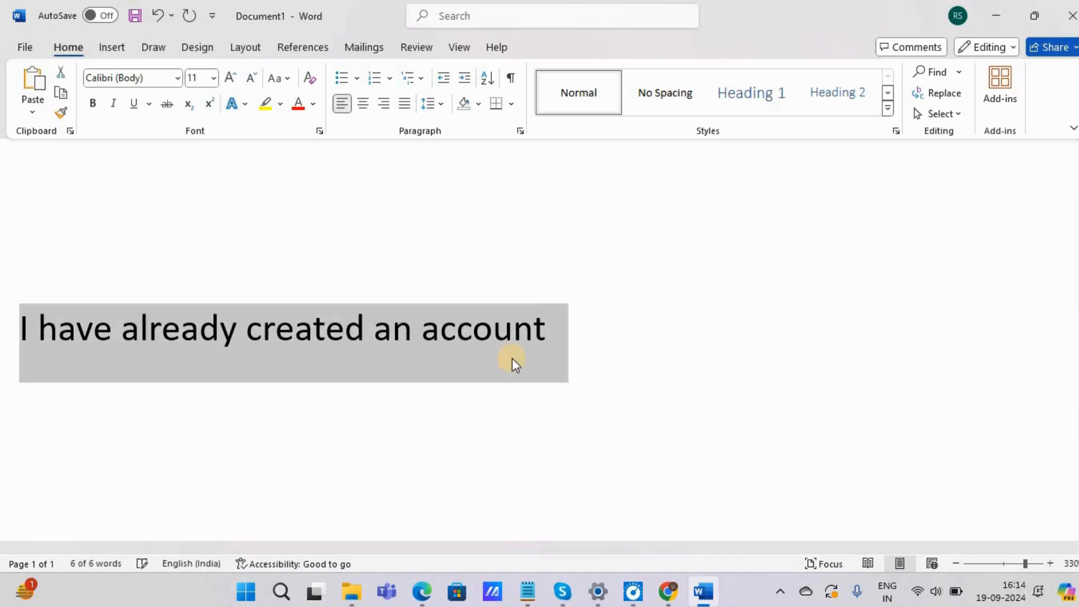
key("BackSpace")
type("l")
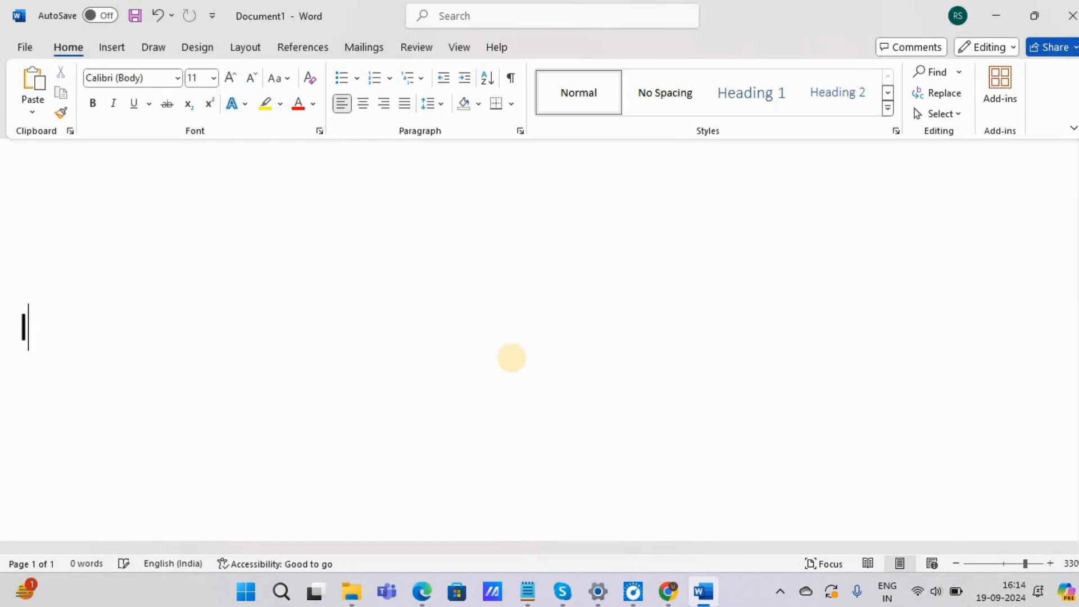
type("et")
type("s do i")
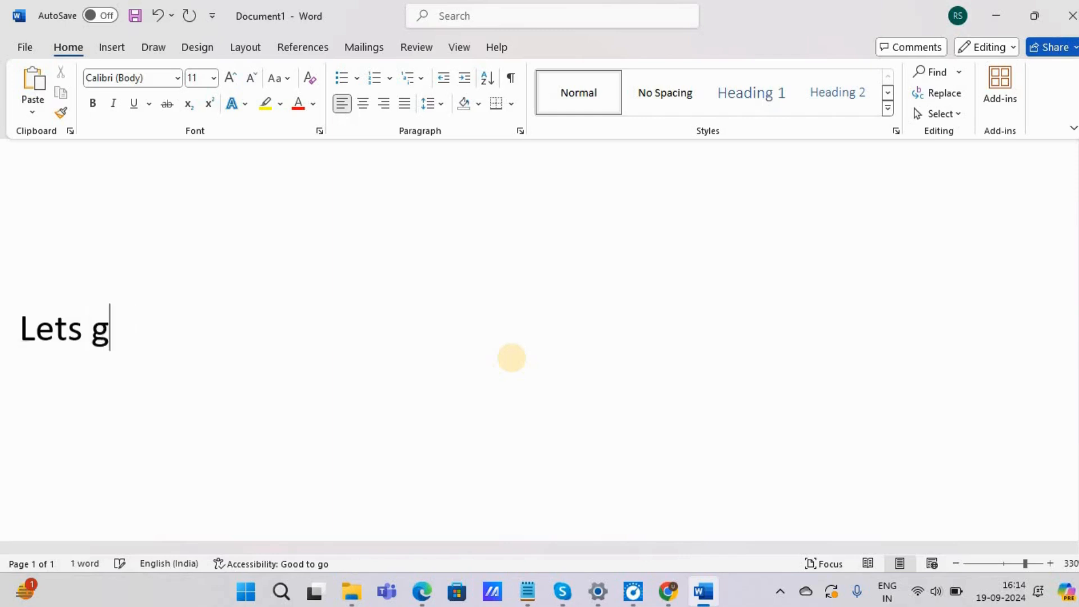
key("BackSpace")
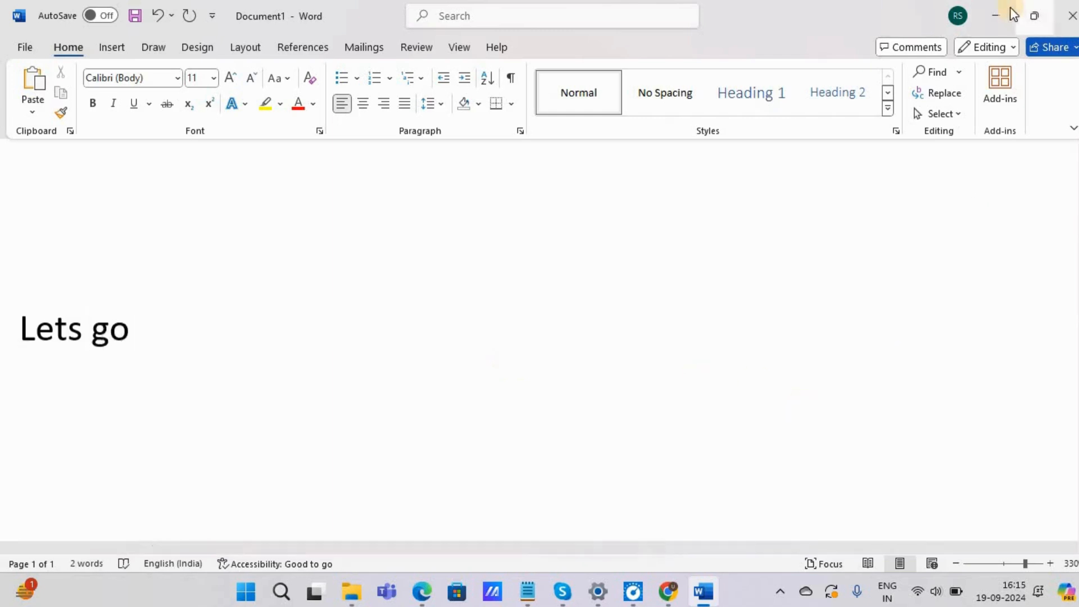
Step: Return to Chrome and search Google for "tumblr.com"
left_click(1002, 12)
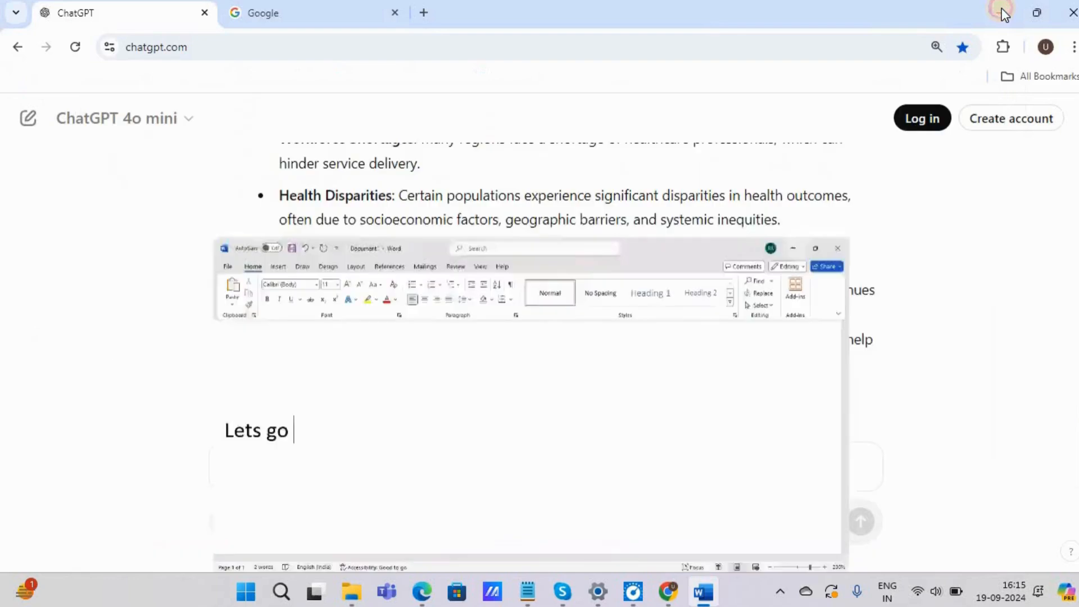
left_click(327, 7)
left_click(272, 51)
left_click(364, 252)
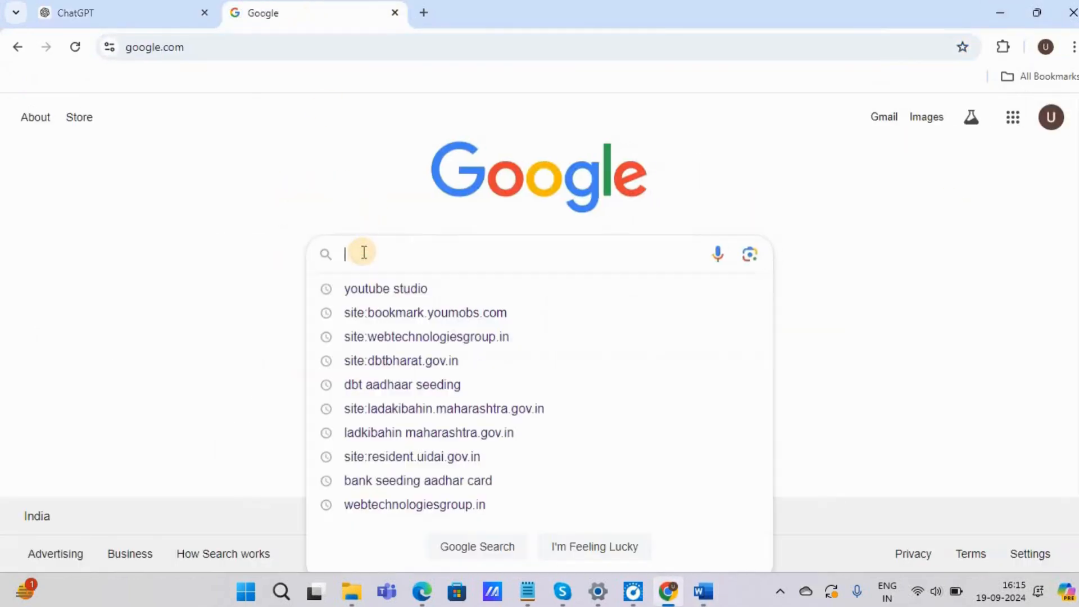
type("tumblr")
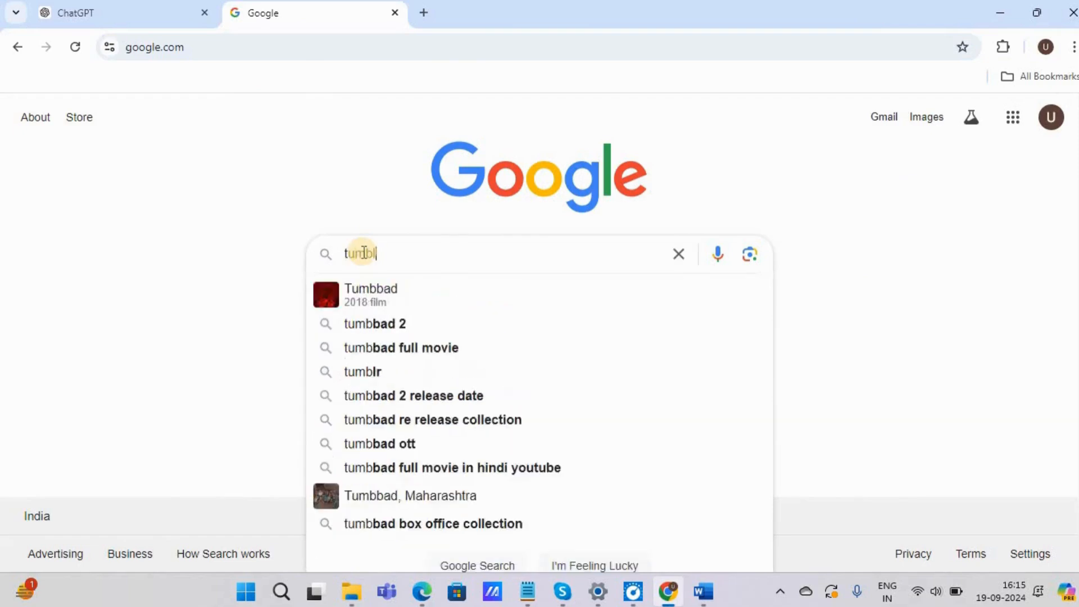
type(".com")
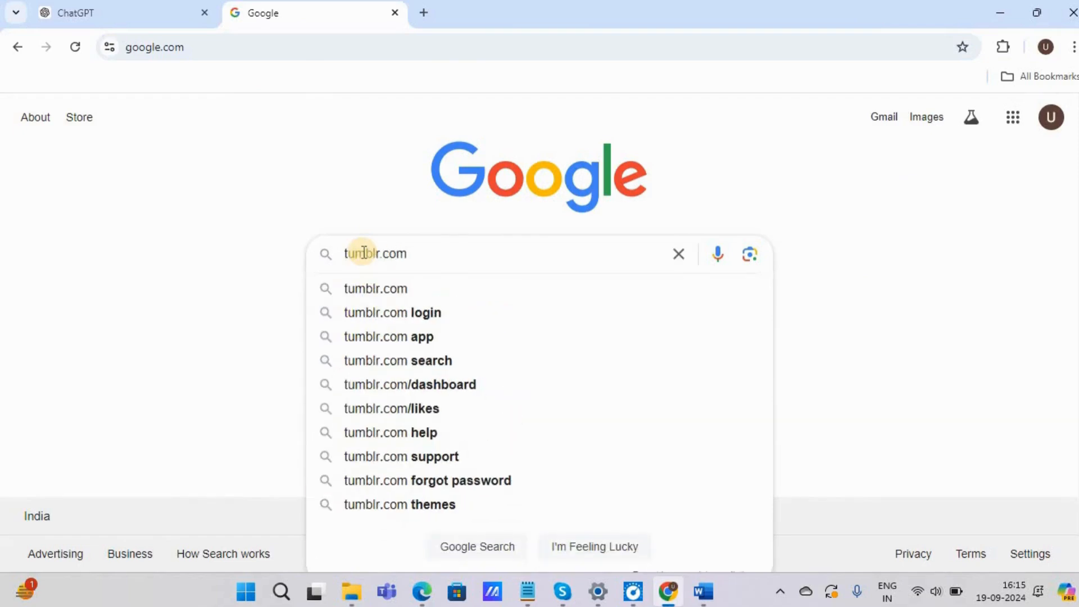
left_click(366, 290)
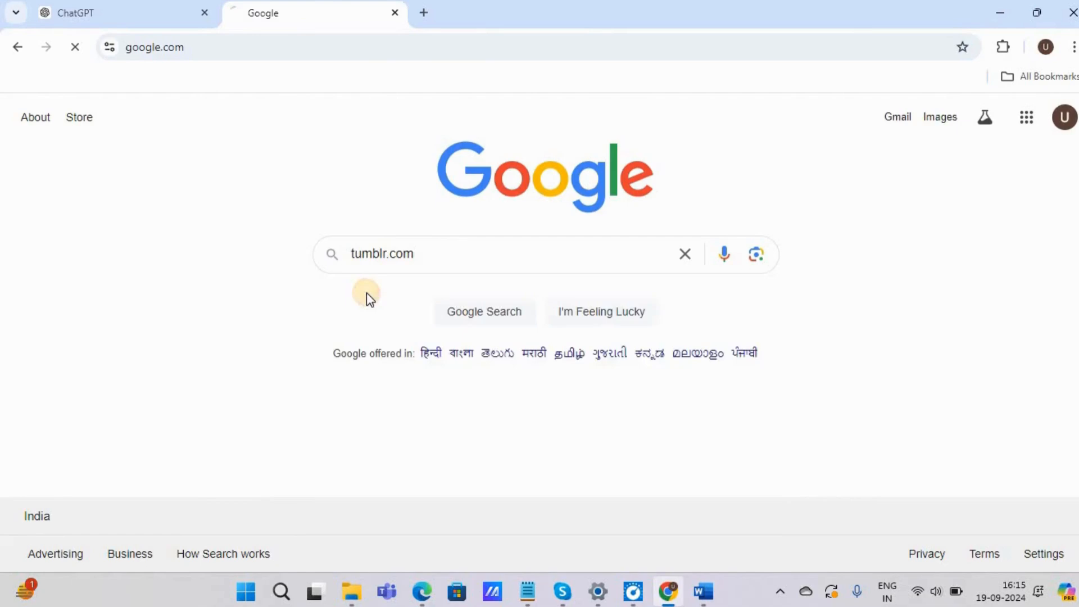
Step: Open the "Trending topics on Tumblr" search result in a new browser tab and switch to it
scroll(248, 283, "down", 2)
scroll(249, 279, "up", 1)
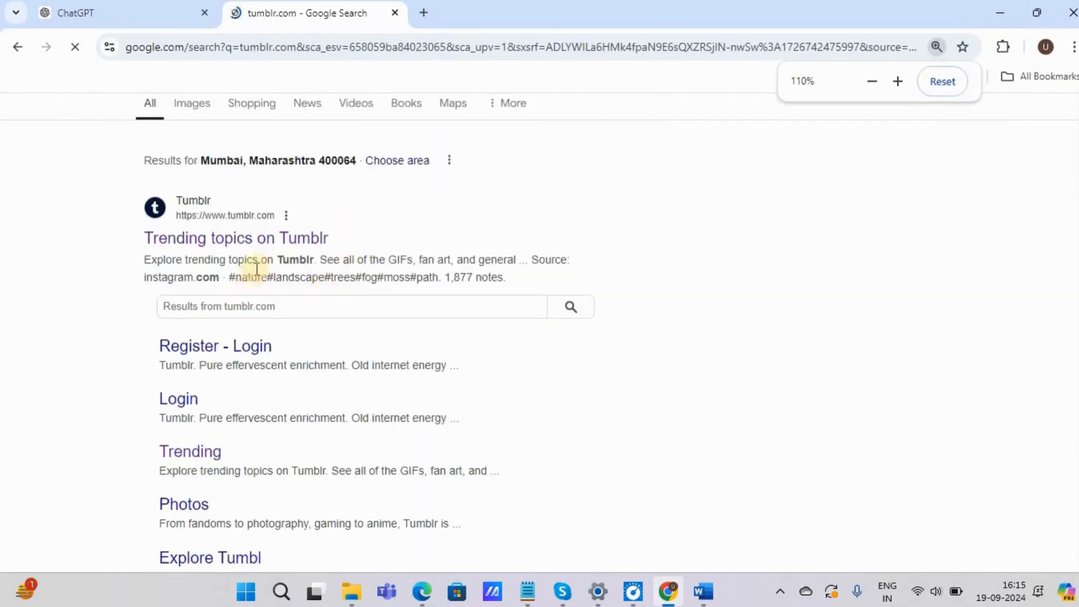
scroll(331, 237, "up", 1)
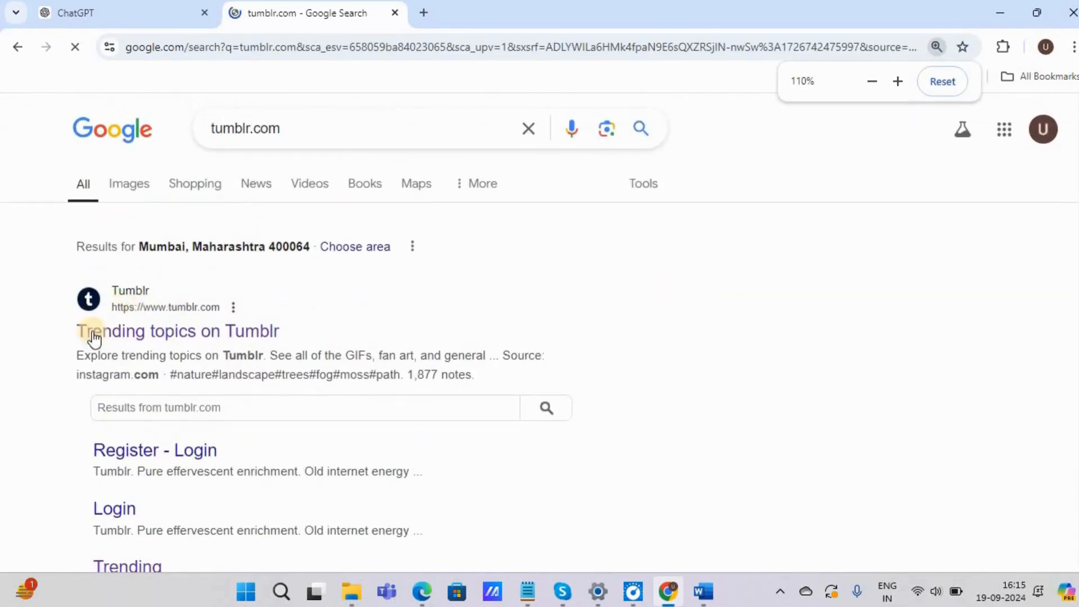
right_click(187, 340)
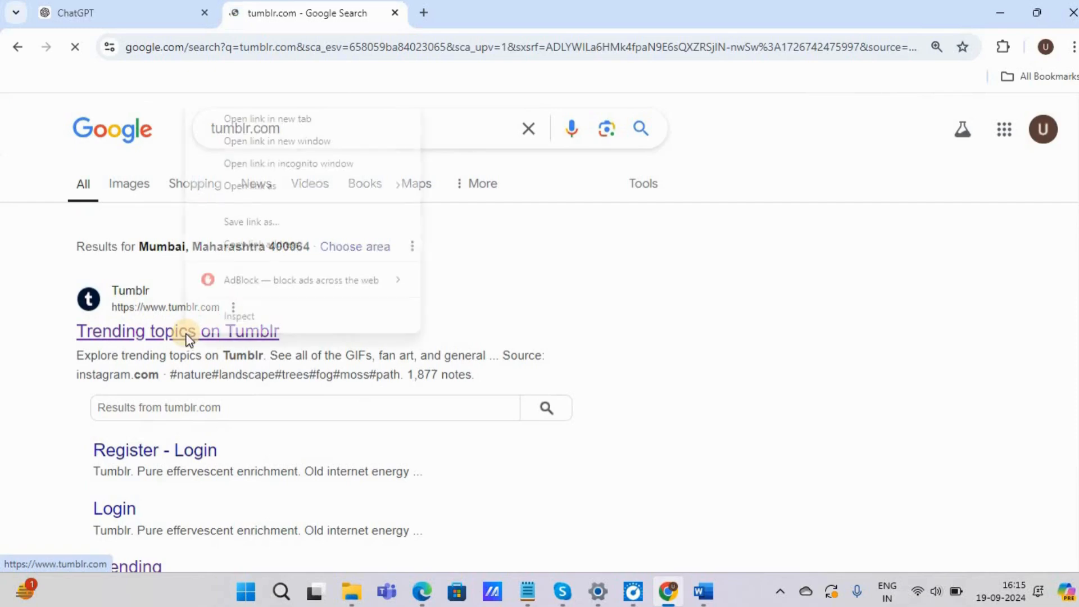
left_click(266, 119)
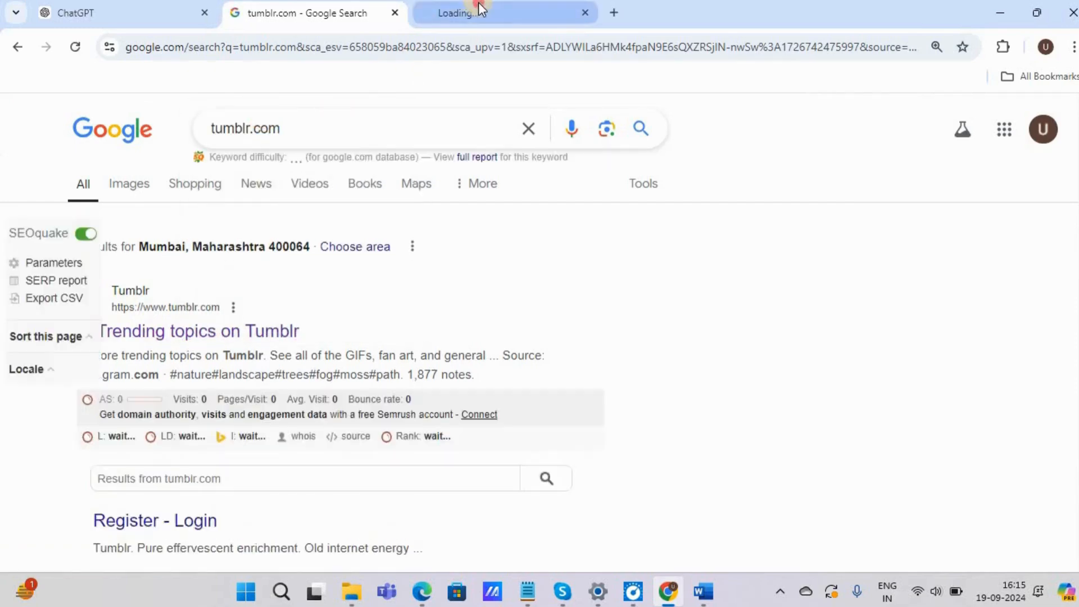
left_click(479, 8)
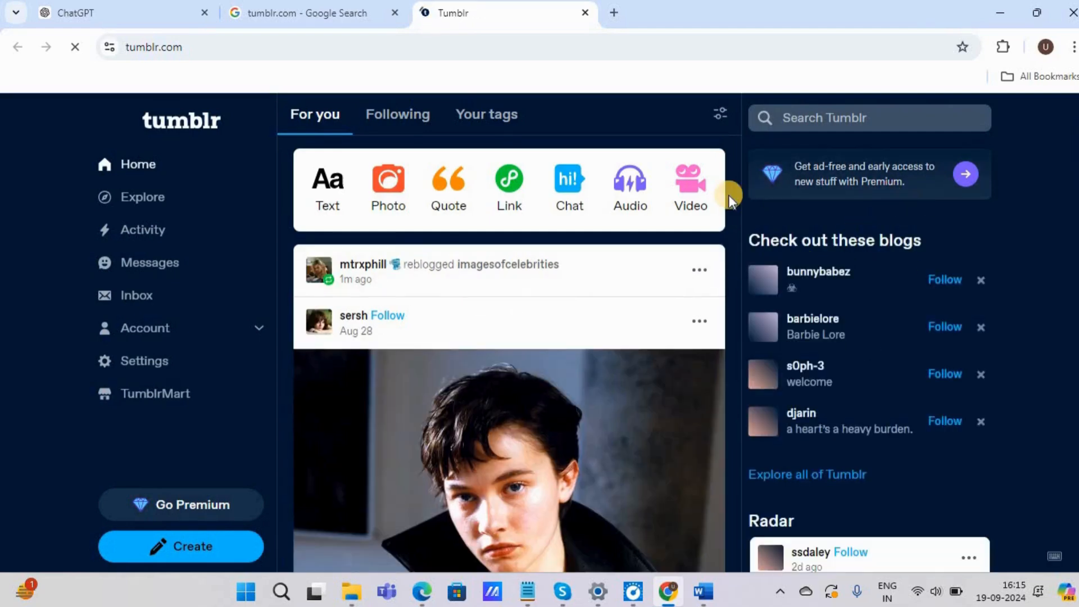
Step: Start creating a new text post on Tumblr
scroll(526, 222, "down", 3)
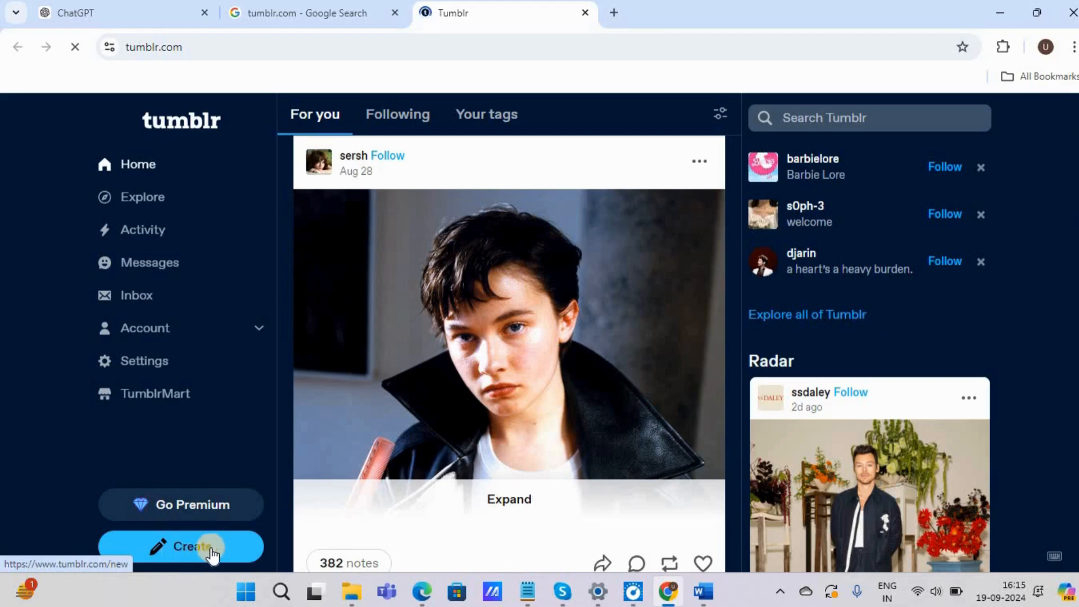
left_click(203, 549)
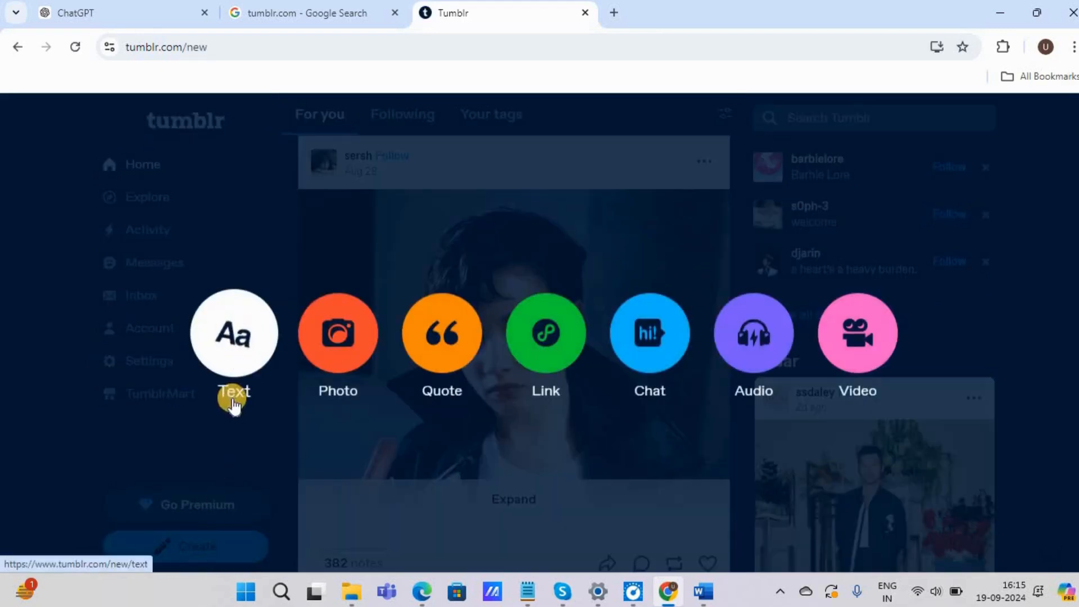
left_click(241, 356)
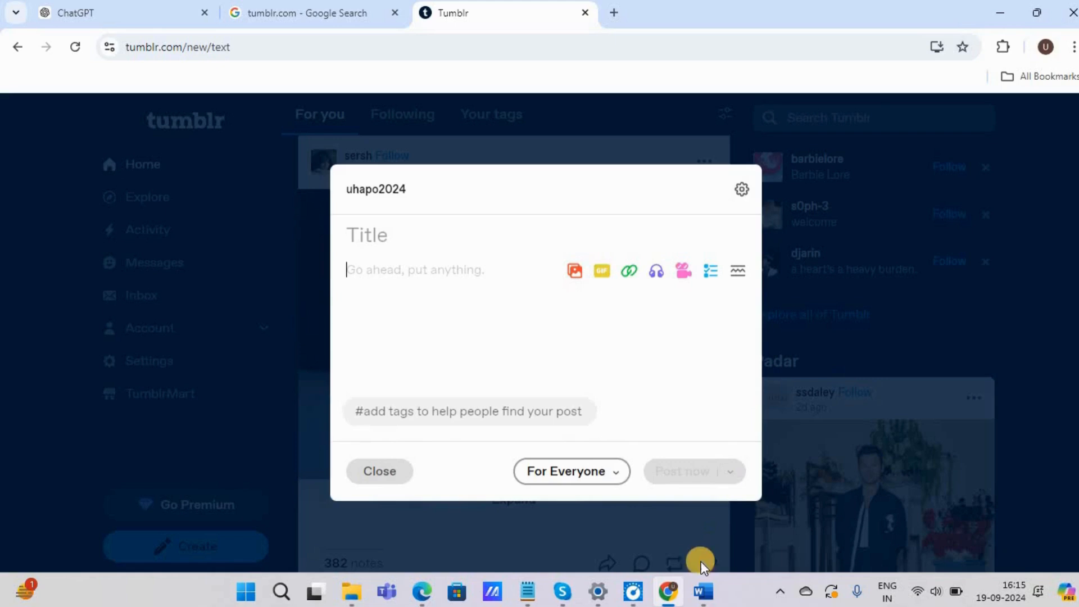
Step: Switch to Word and replace the document's text with "Copy the title"
left_click(702, 591)
key("ctrl+a")
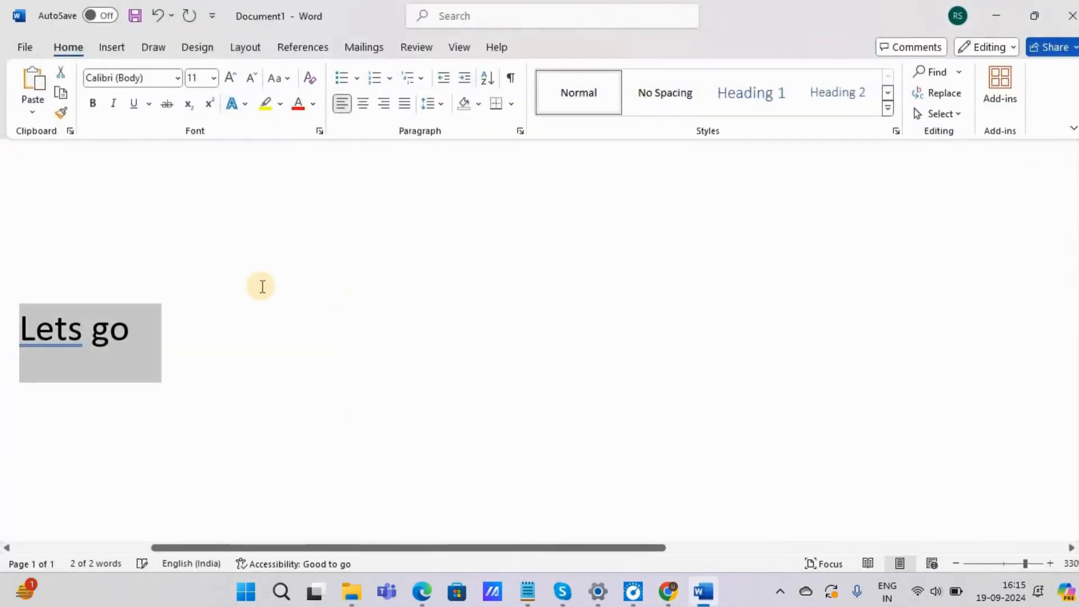
type("Copy the")
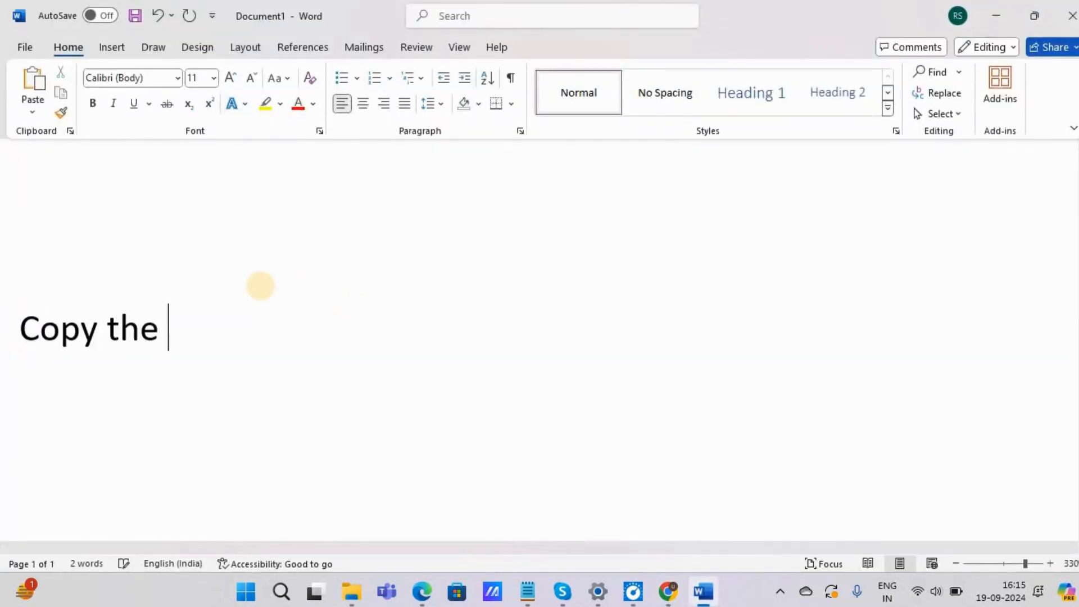
key("alt+Tab")
key("alt+Tab")
Step: Return to Chrome and copy the heading "Understanding Healthcare Services: An Overview" from the ChatGPT article
key("alt+Tab")
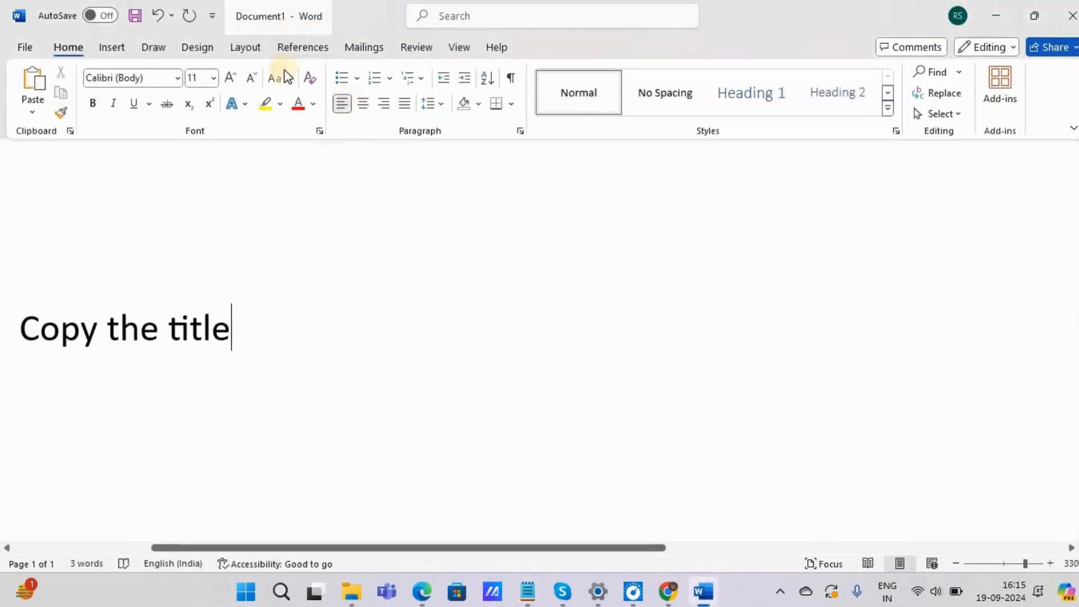
key("alt+Tab")
mouse_move(669, 593)
key("alt+Tab")
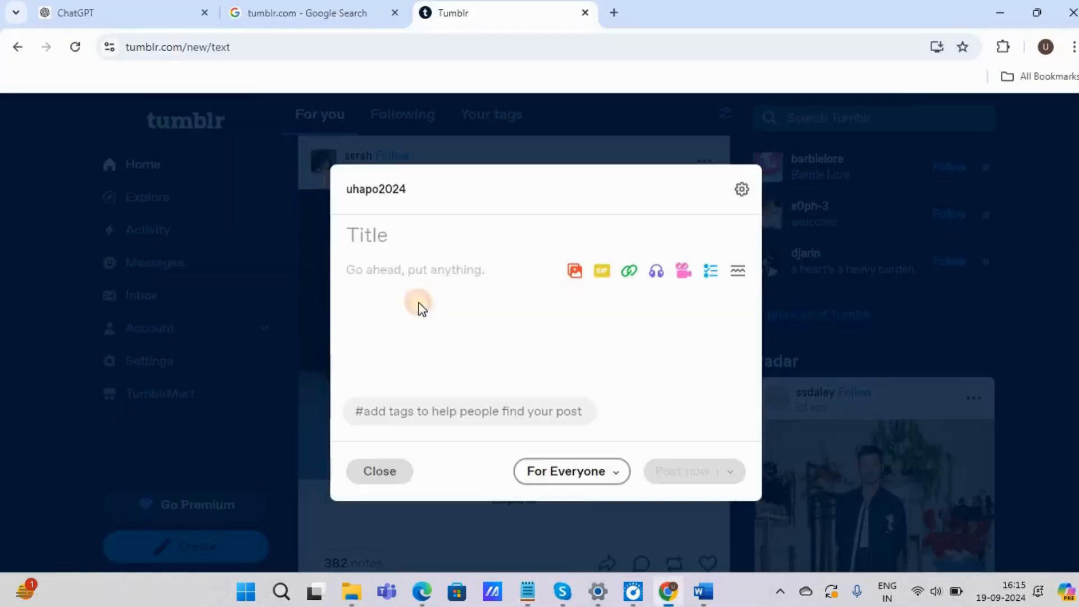
left_click(137, 12)
scroll(383, 219, "up", 5)
scroll(382, 220, "up", 10)
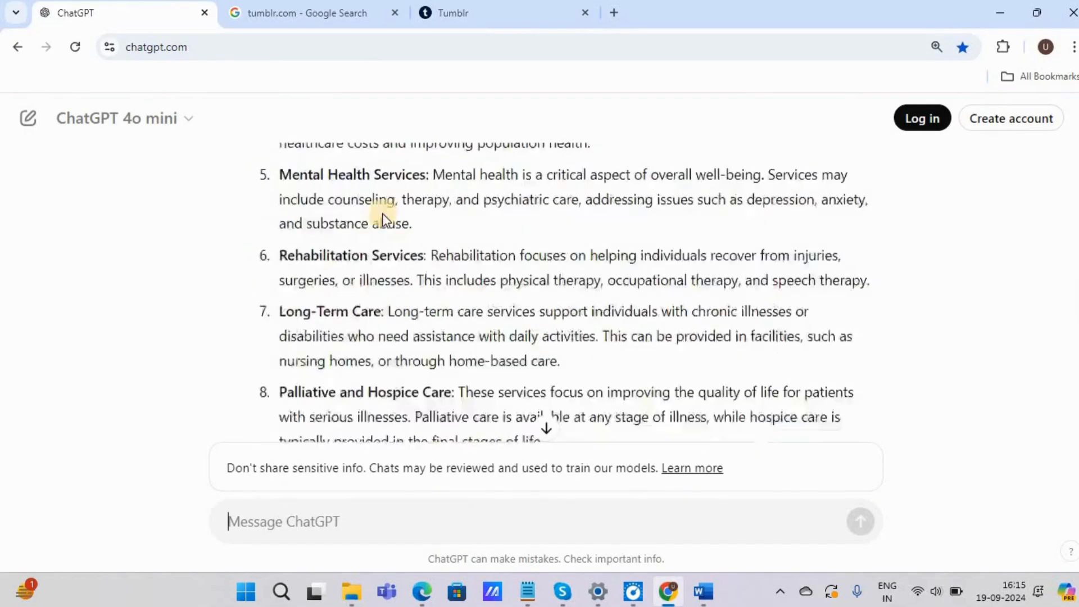
left_click_drag(251, 250, 646, 262)
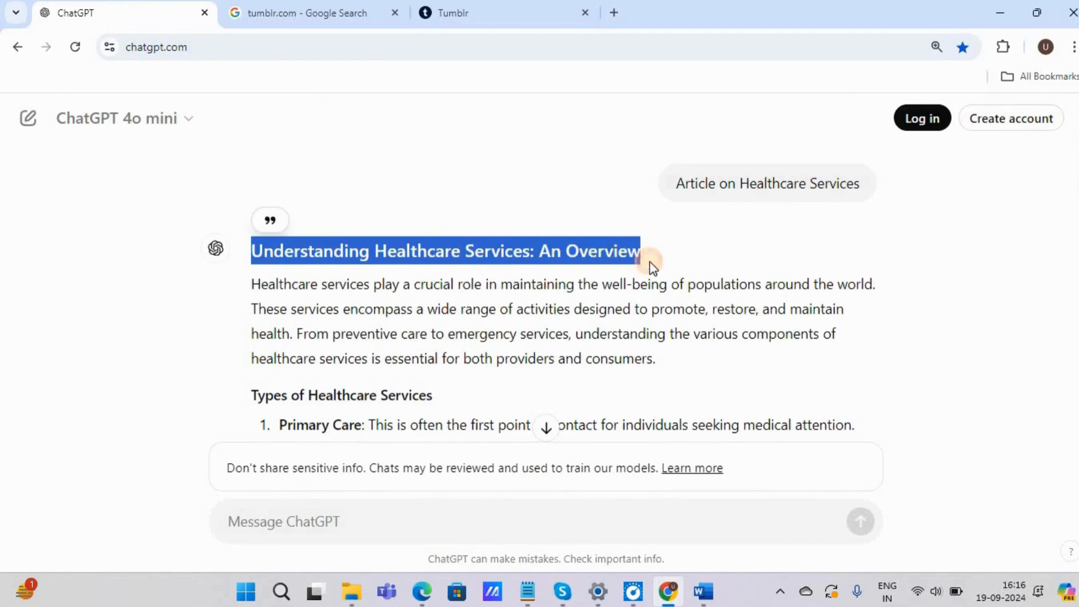
right_click(603, 257)
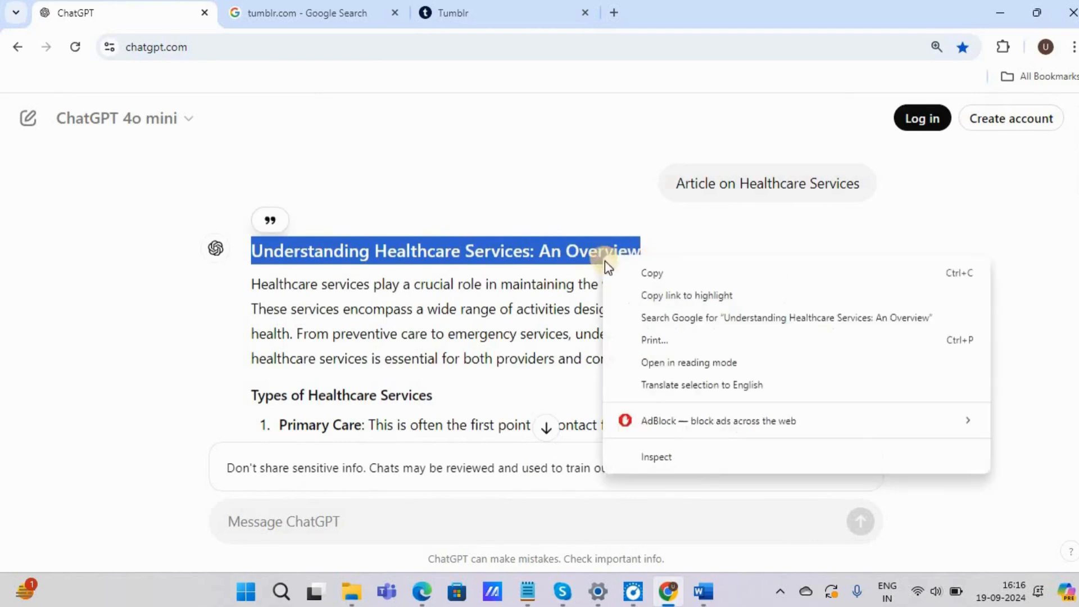
left_click(648, 273)
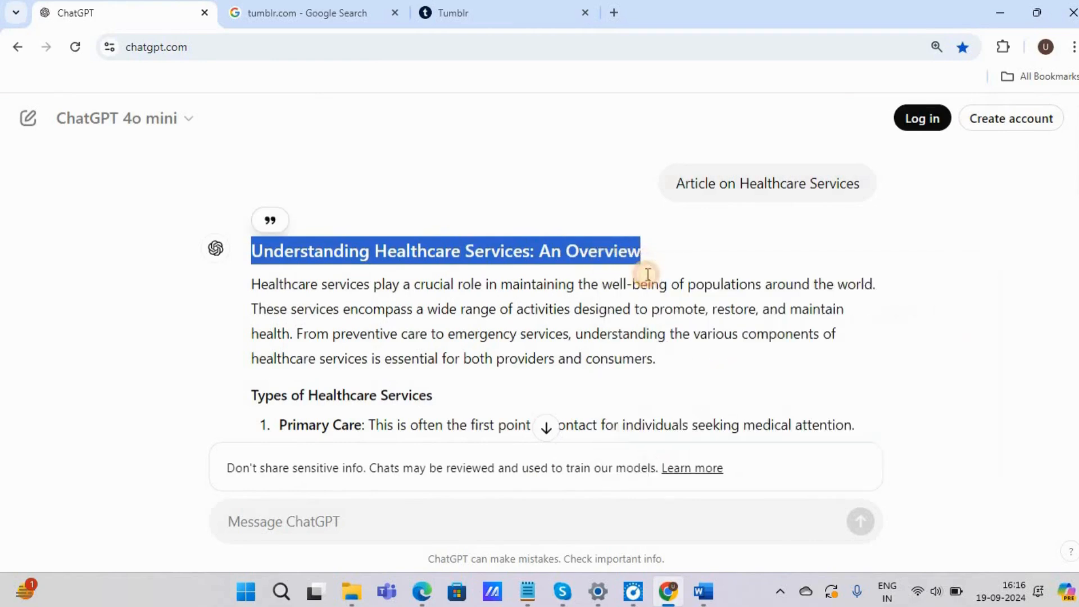
Step: Paste the copied heading as the title of the Tumblr post and place the cursor in the post body
left_click(478, 14)
left_click(388, 235)
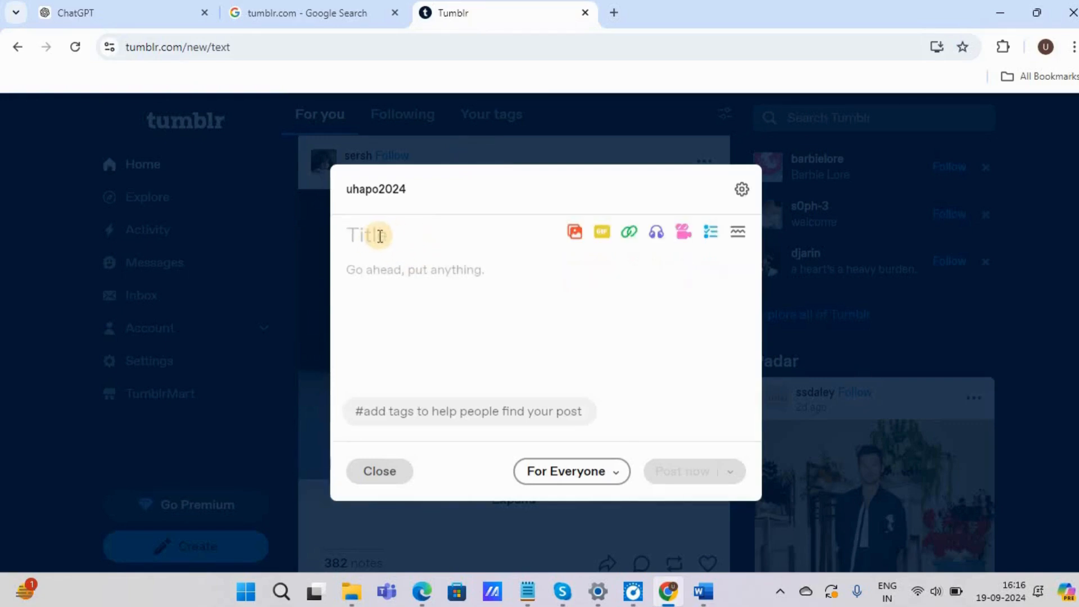
right_click(380, 237)
left_click(425, 416)
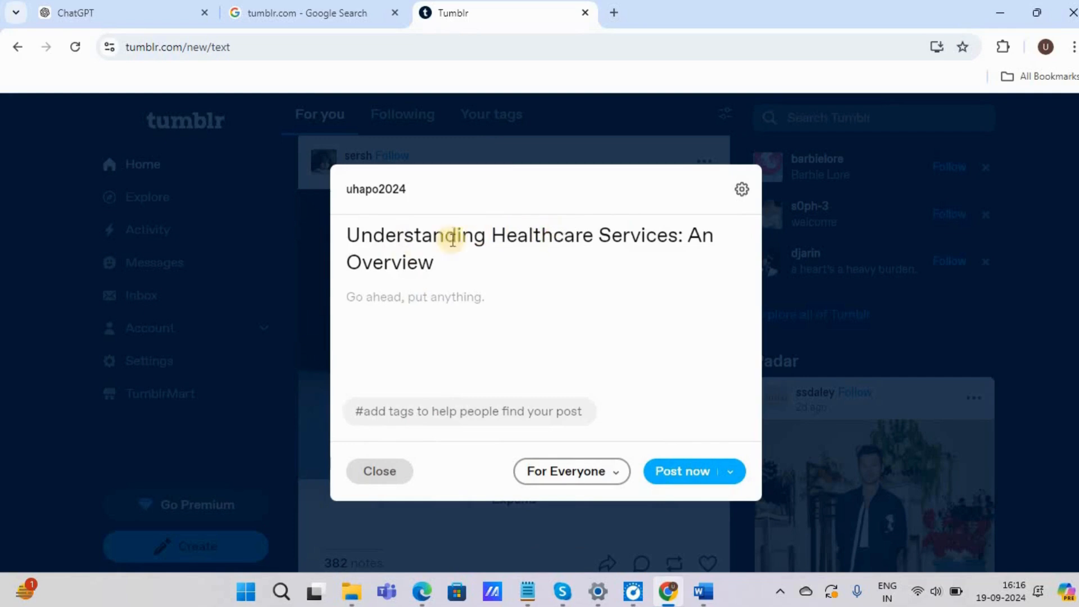
left_click(407, 307)
Step: Replace the Word document's text with "Now body content" and return to the ChatGPT article in Chrome
left_click(700, 590)
type("N")
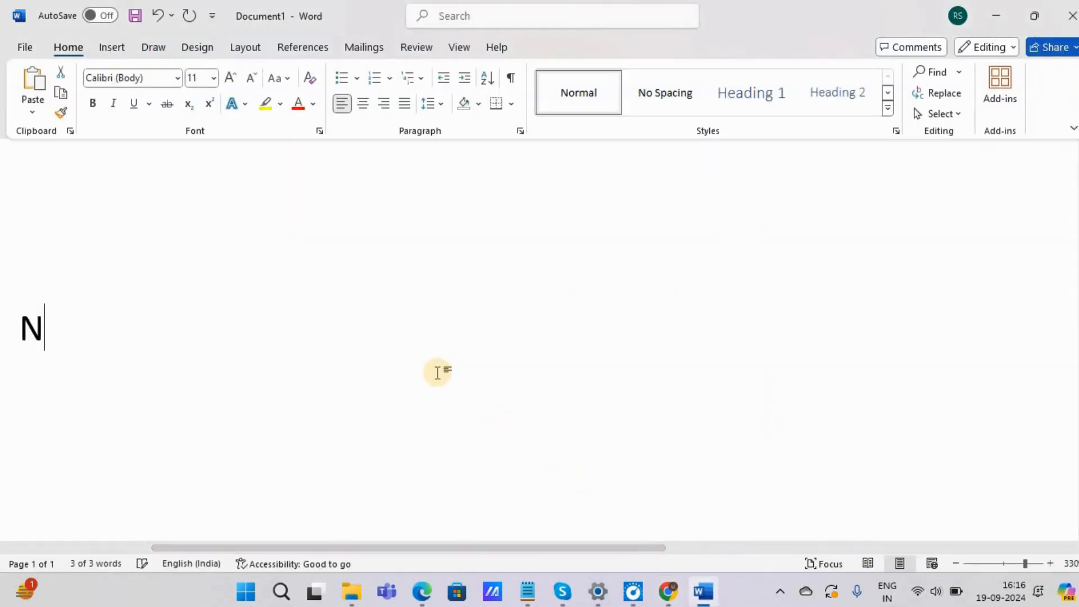
type("ow body content")
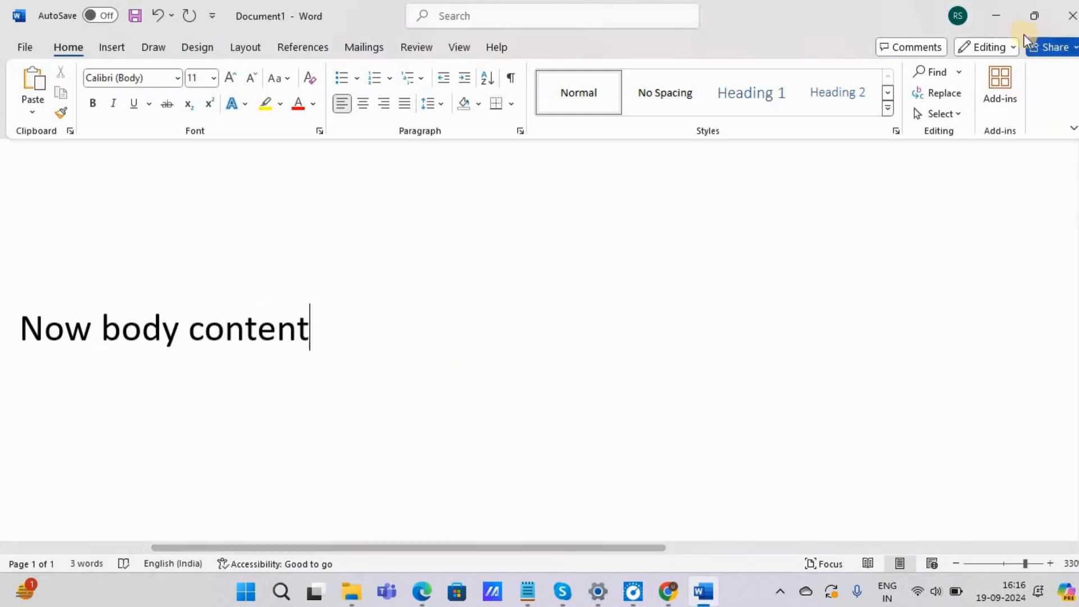
left_click(993, 11)
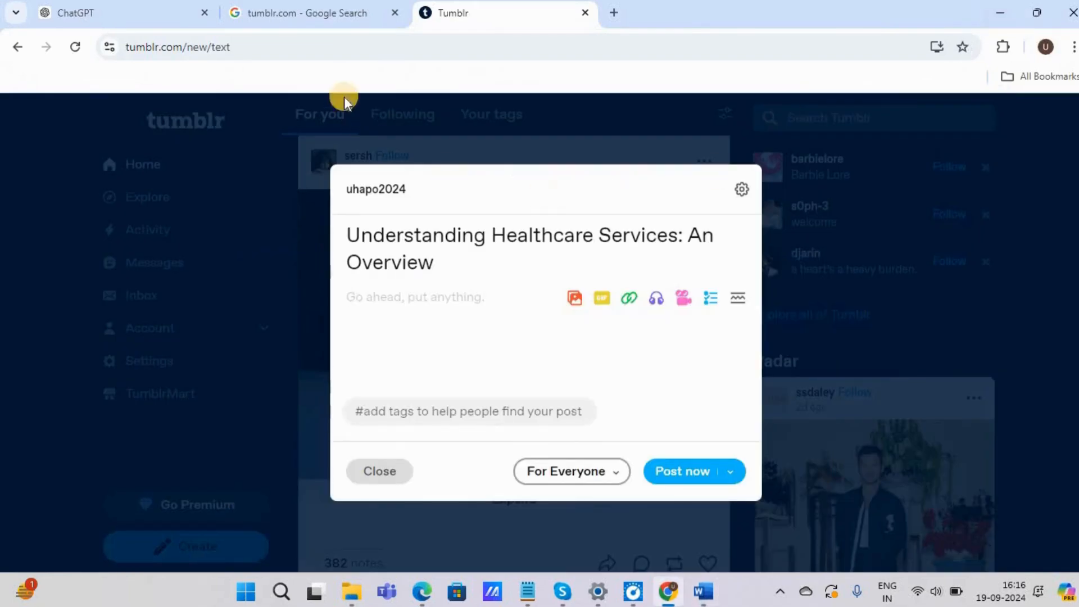
left_click(117, 7)
left_click(256, 288)
mouse_move(251, 287)
left_mouse_down()
mouse_move(330, 335)
mouse_move(414, 465)
mouse_move(525, 404)
left_mouse_up()
right_click(550, 395)
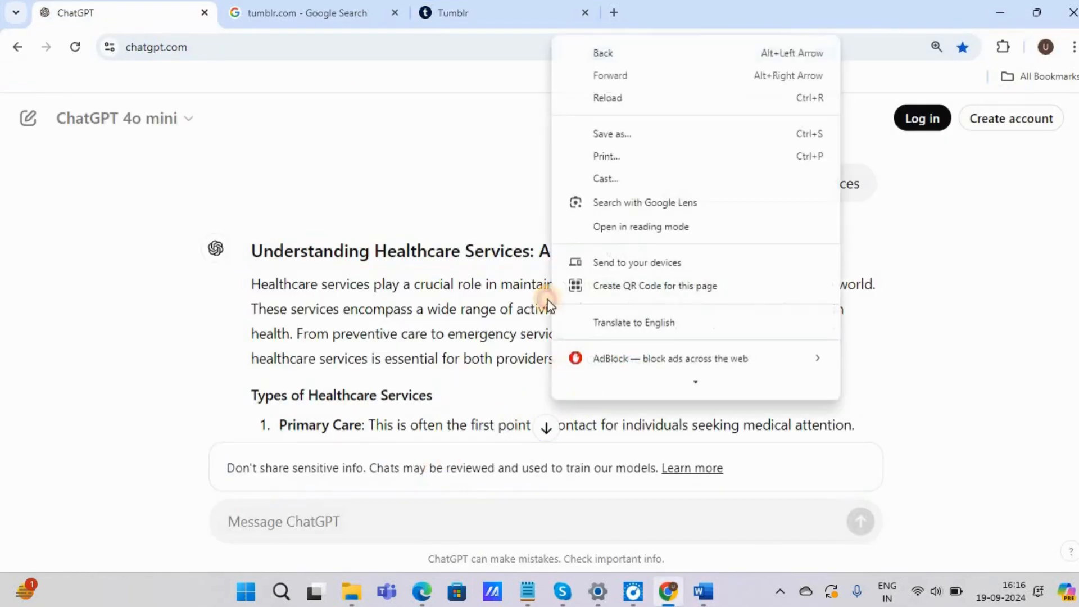
left_click(337, 369)
Step: Copy the article's full body text, from the introductory paragraph below the heading through the end of the Conclusion
mouse_move(259, 289)
left_mouse_down()
mouse_move(306, 323)
mouse_move(301, 314)
mouse_move(615, 372)
left_mouse_up()
scroll(306, 323, "down", 10)
scroll(306, 322, "down", 8)
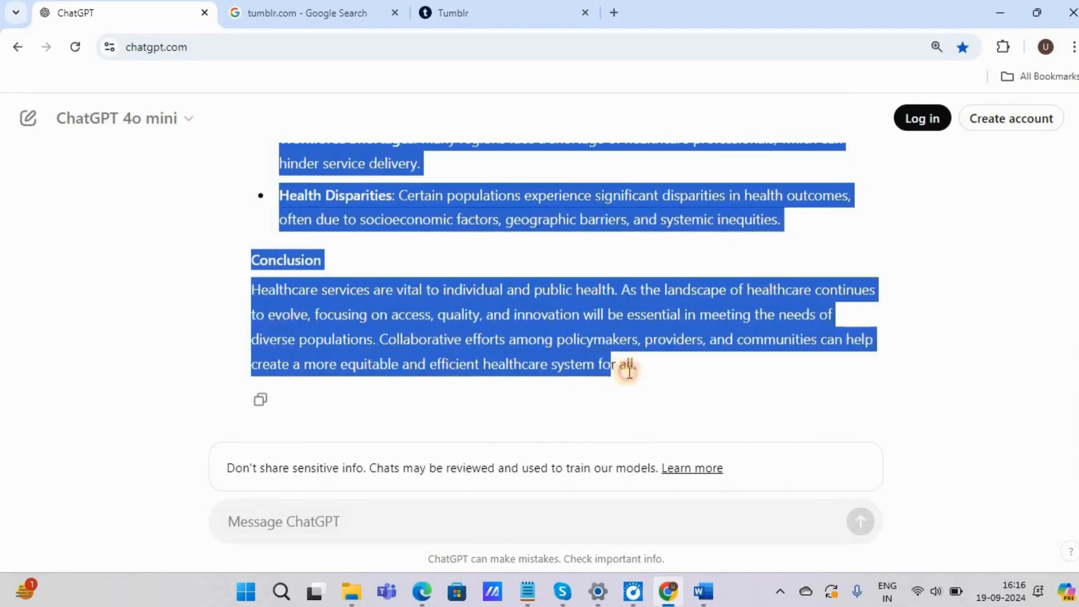
right_click(495, 311)
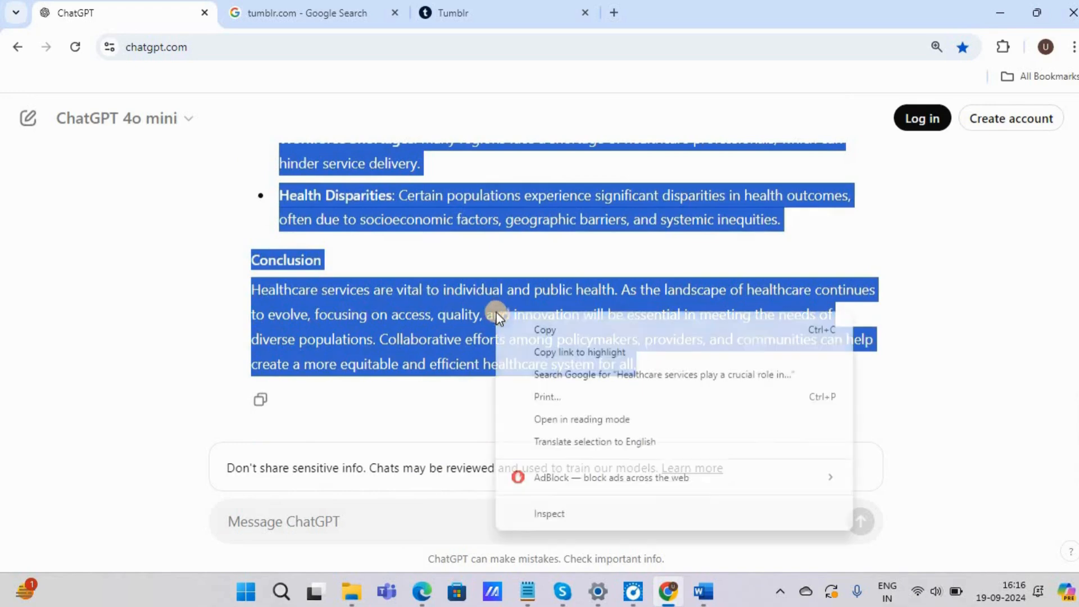
left_click(544, 331)
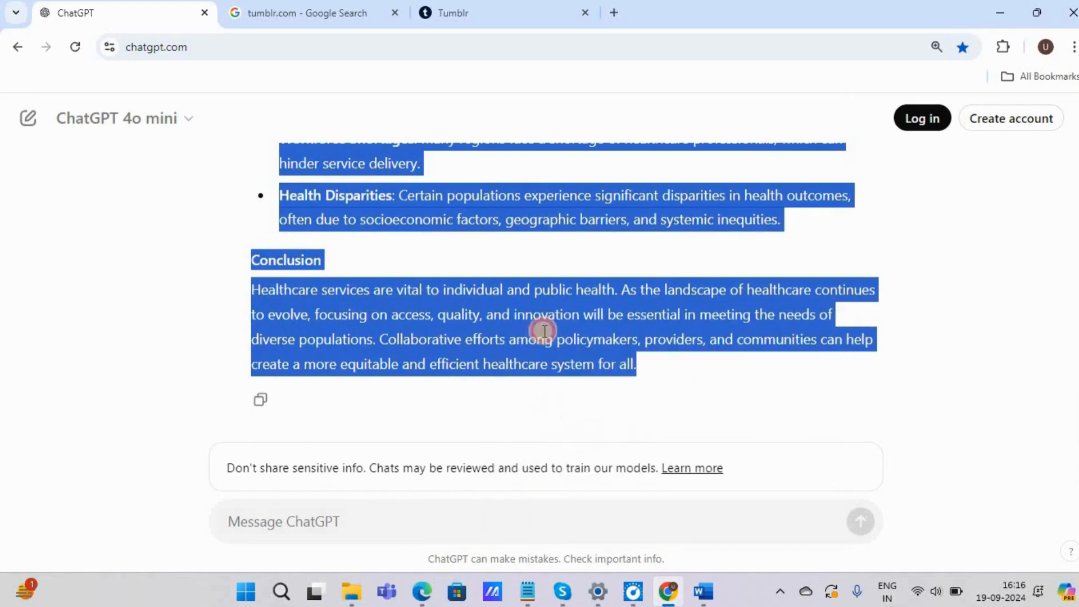
Step: Paste the copied article into the body of the Tumblr post and look through the pasted text
left_click(455, 15)
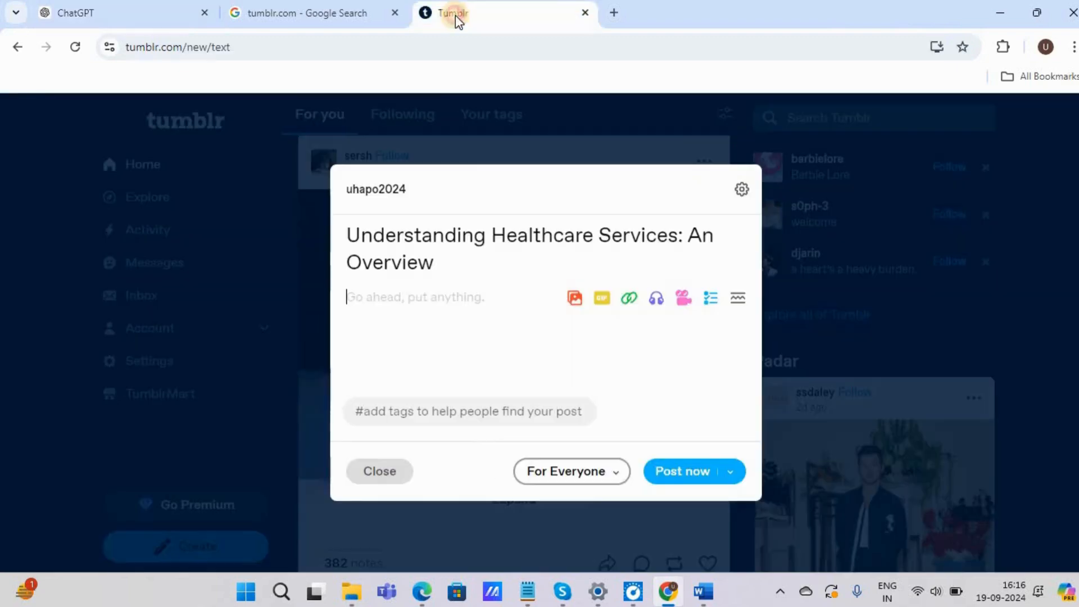
right_click(364, 319)
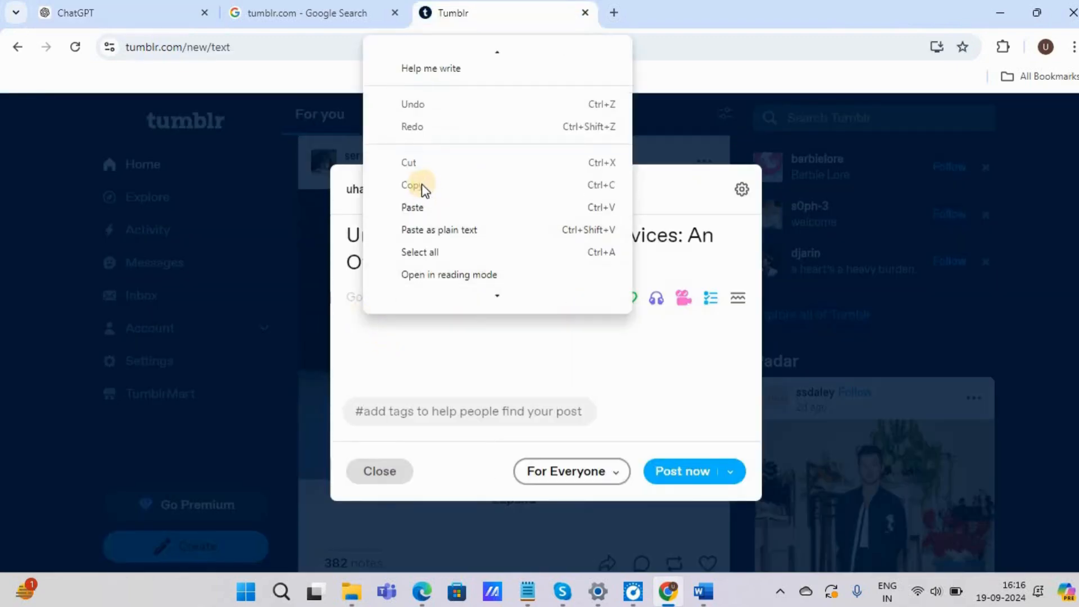
left_click(410, 208)
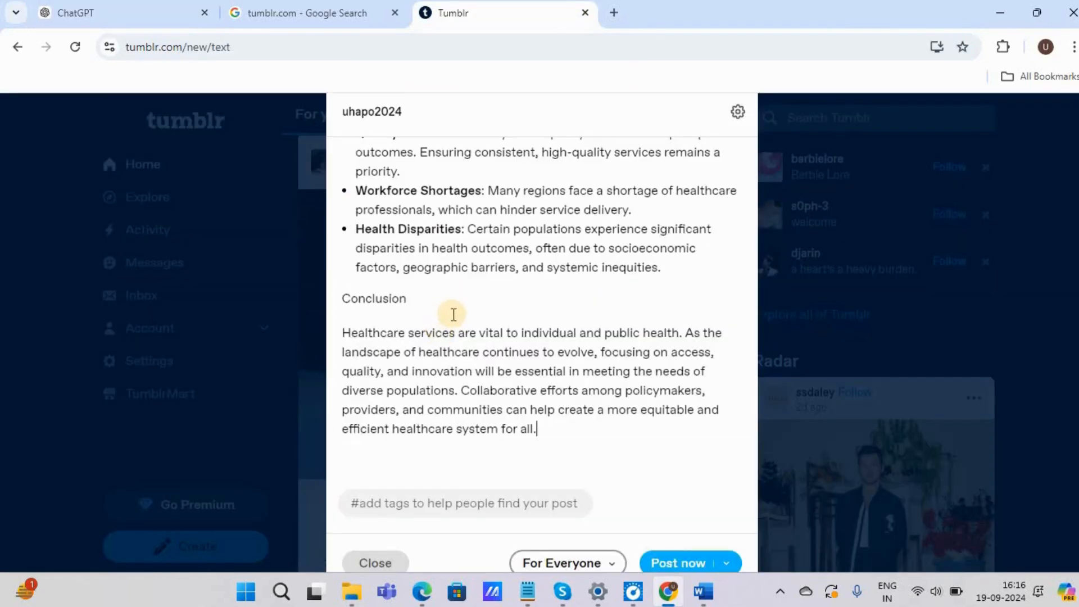
scroll(453, 314, "up", 15)
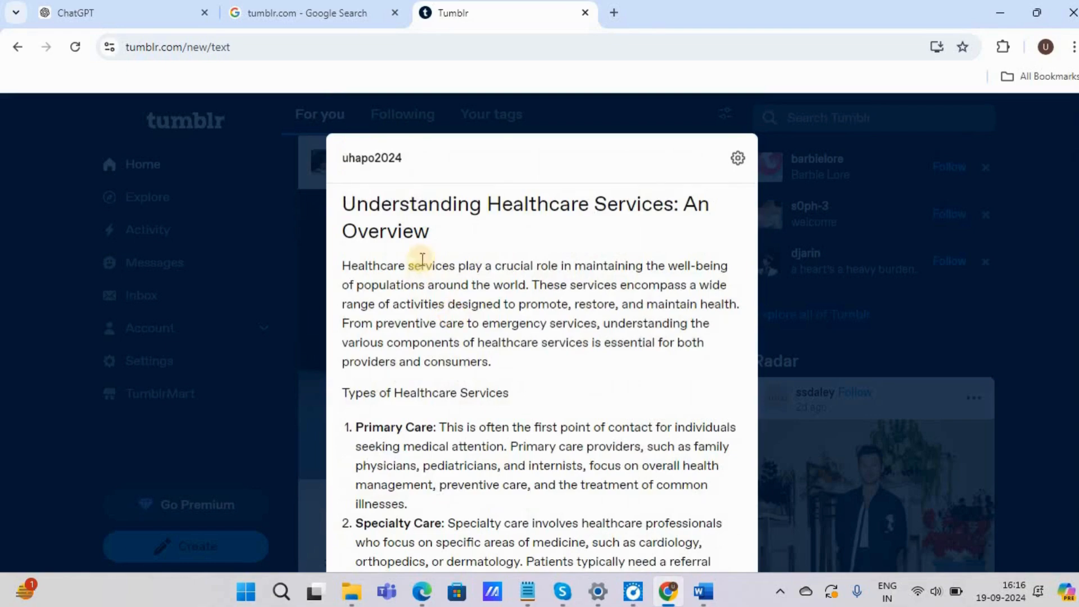
scroll(470, 294, "down", 5)
scroll(469, 294, "down", 15)
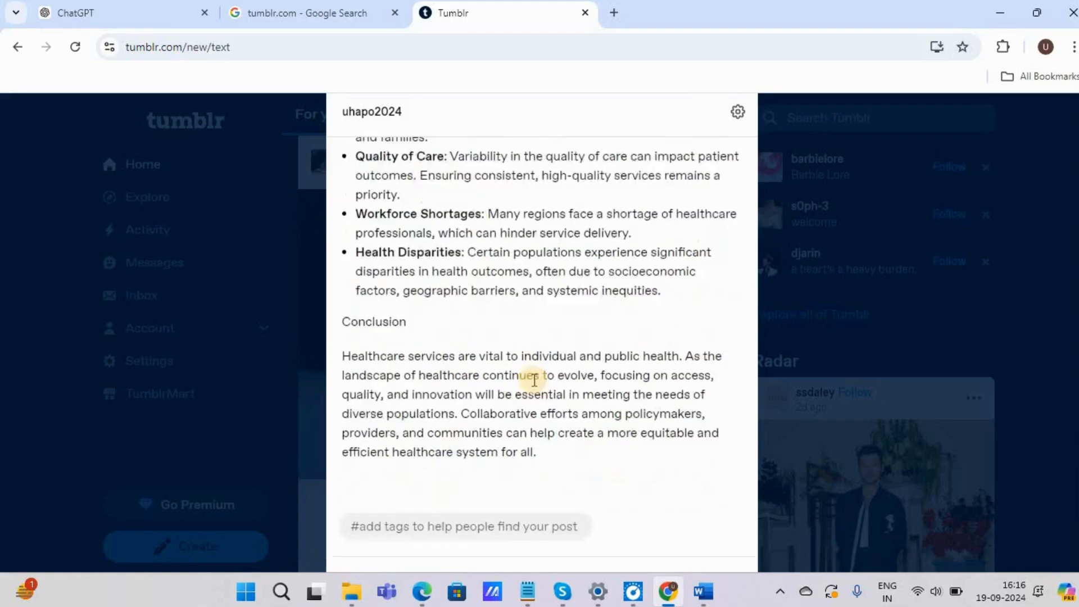
scroll(544, 384, "down", 5)
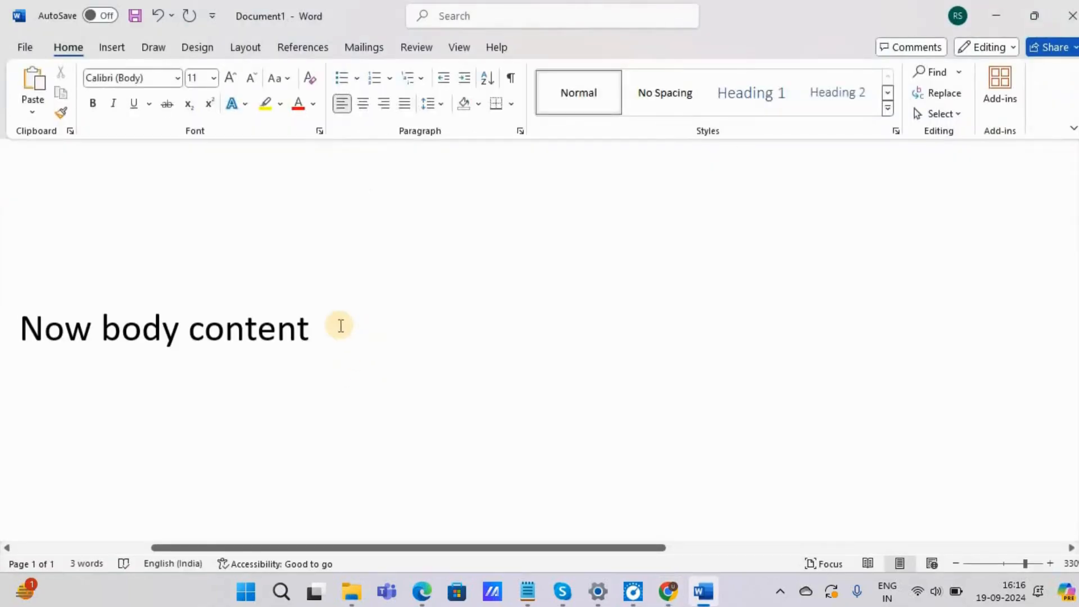
Step: Replace the Word document's text with "Now we will inter hyperlink on a targeted keyword" and return to the Tumblr post
triple_click(341, 326)
type("Now we will a")
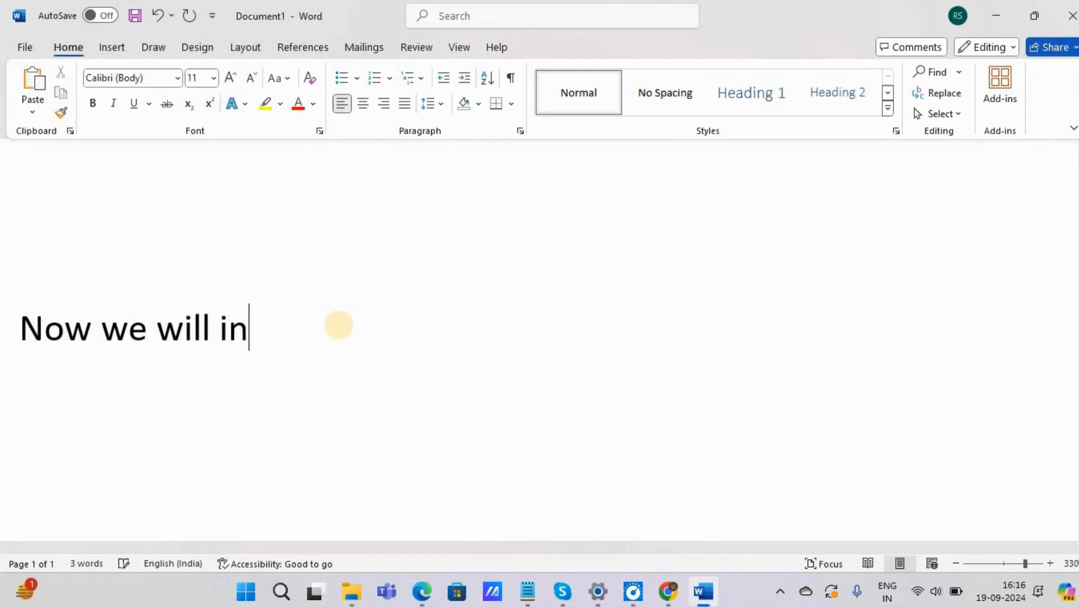
type("rlin")
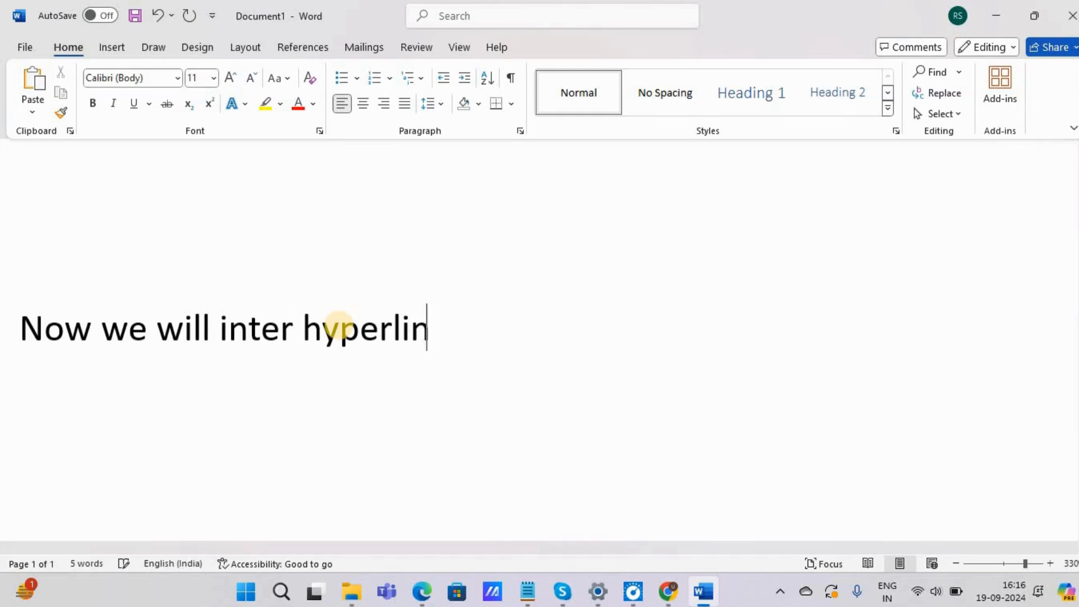
type("k on a targt")
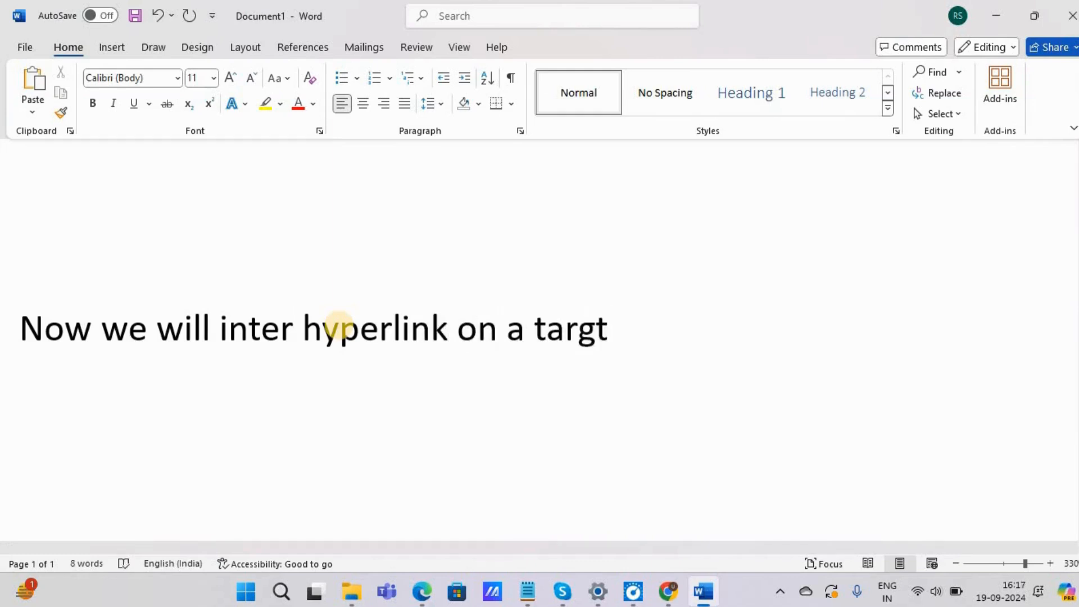
key("BackSpace")
type("eted keyword")
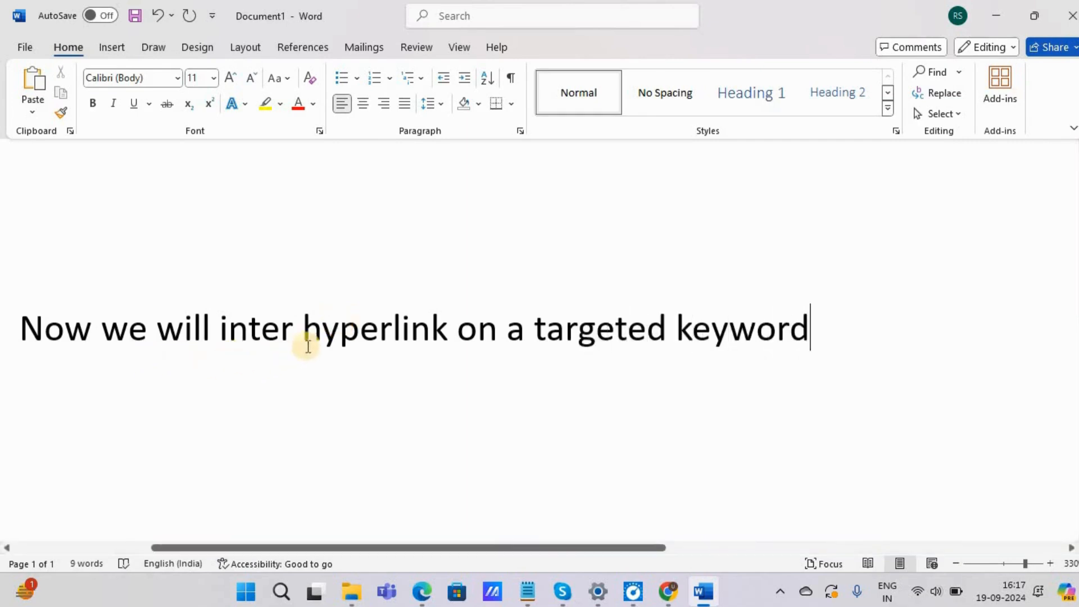
left_click(996, 14)
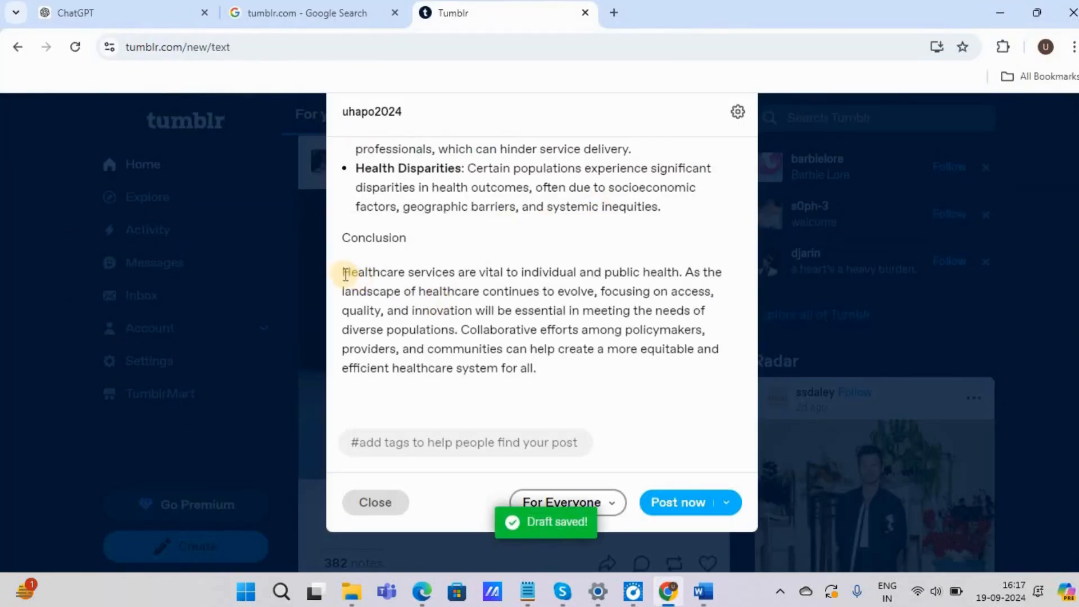
Step: Make the words "Healthcare services" at the start of the Conclusion paragraph bold
left_click_drag(343, 272, 454, 271)
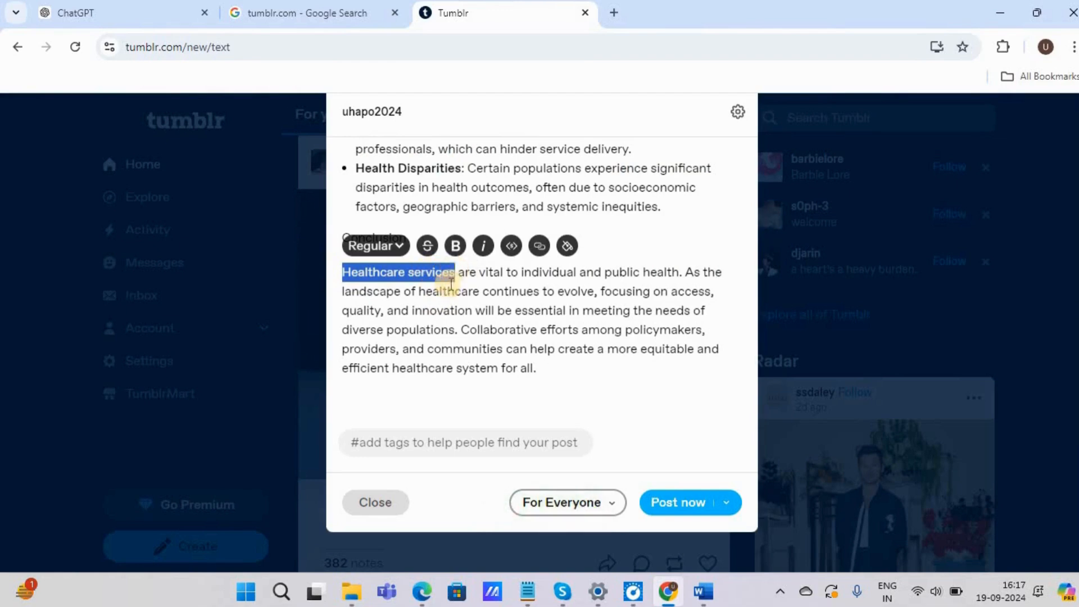
left_click(457, 247)
left_click(393, 293)
left_click(350, 274)
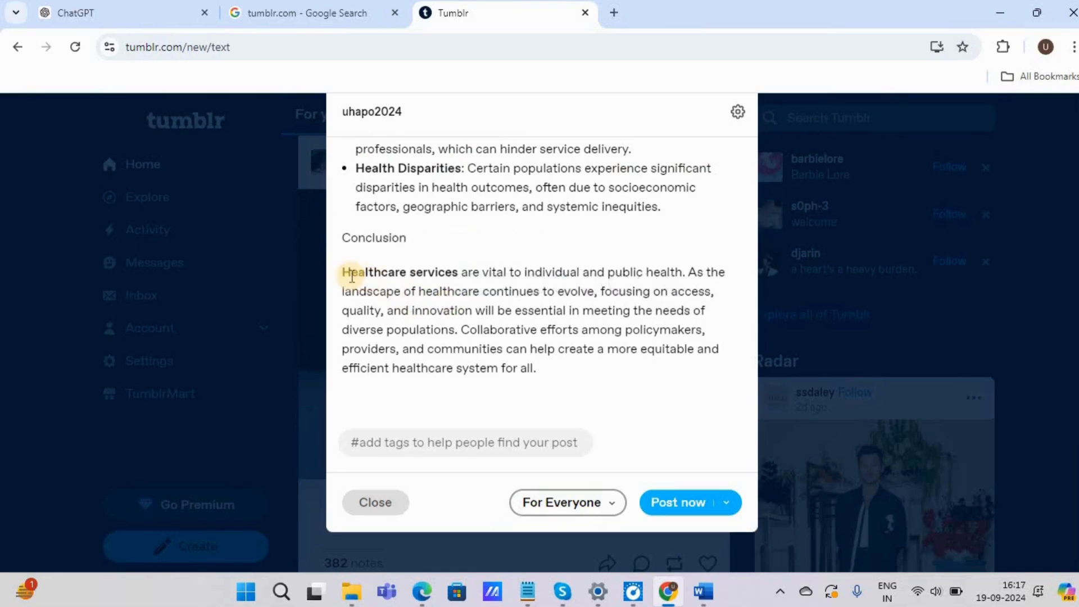
left_click_drag(344, 272, 461, 270)
left_click(538, 247)
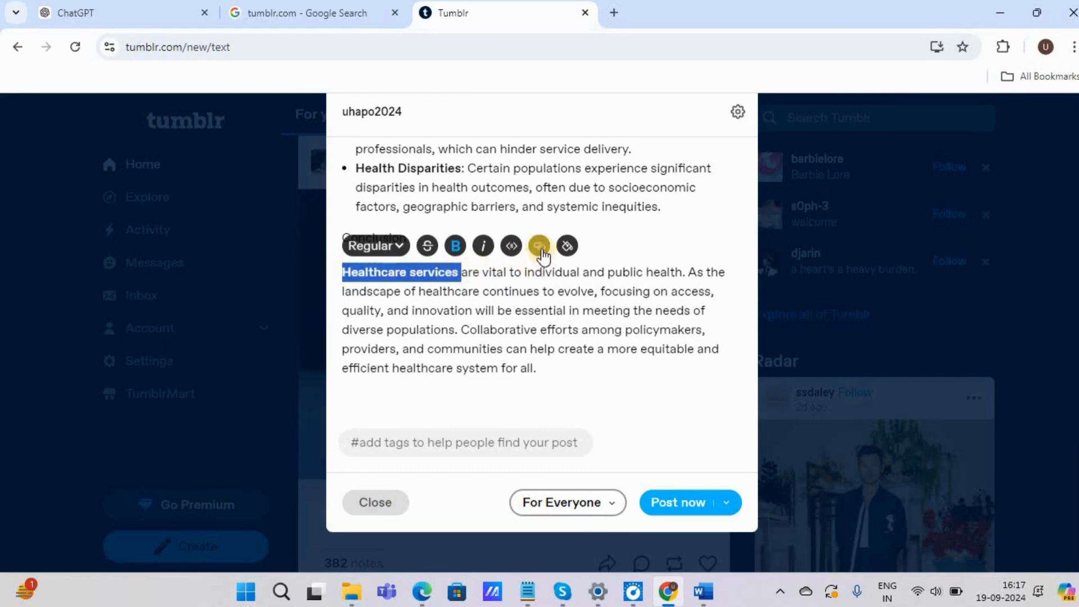
left_click(539, 247)
type("www.uhapo.co.in")
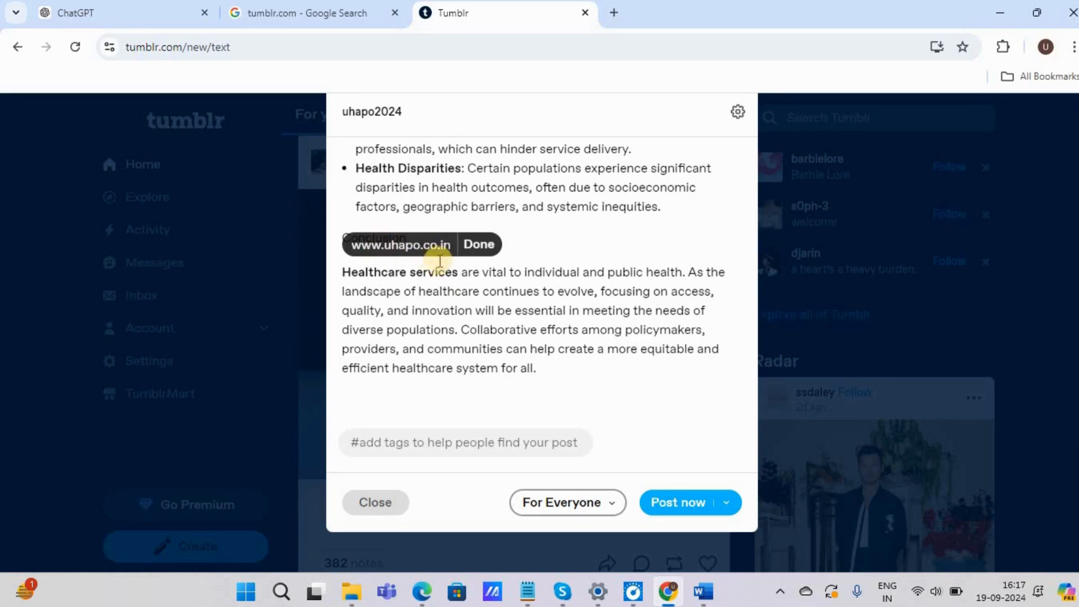
left_click(477, 245)
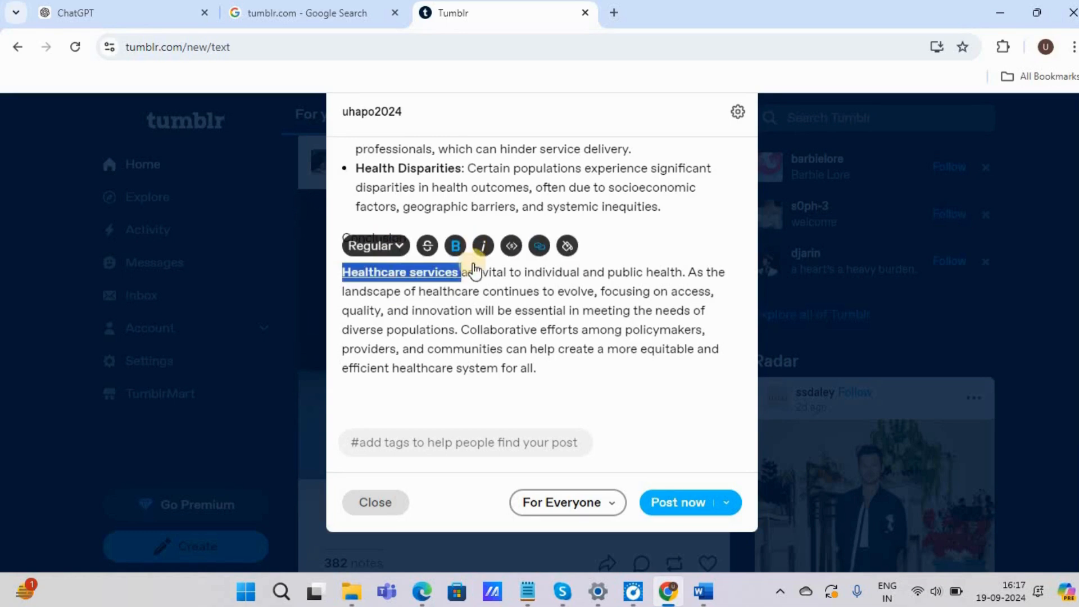
left_click(443, 368)
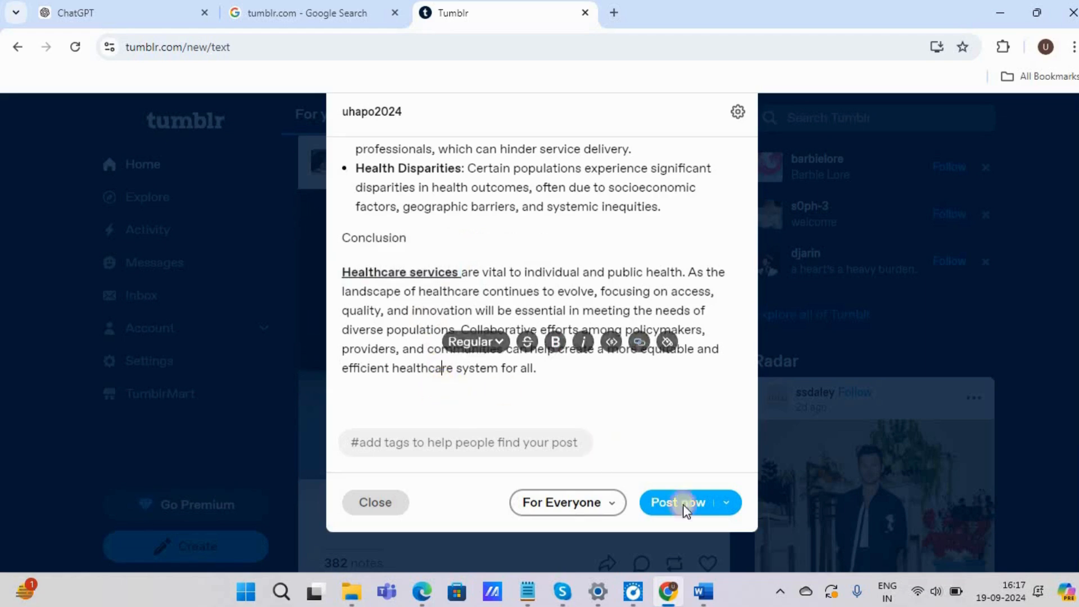
Step: Switch to Word, replace the document's text with "Now we will add targeted keywords in a tags", and return to the Tumblr post
left_click(703, 591)
left_click(457, 351)
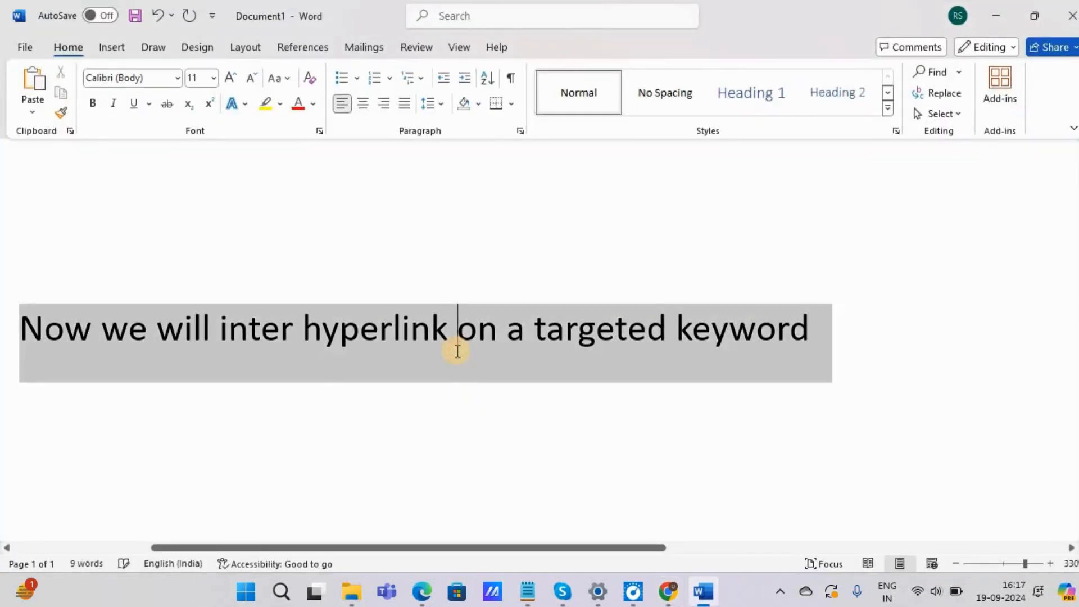
type("now")
key("ctrl+a")
type("now wi")
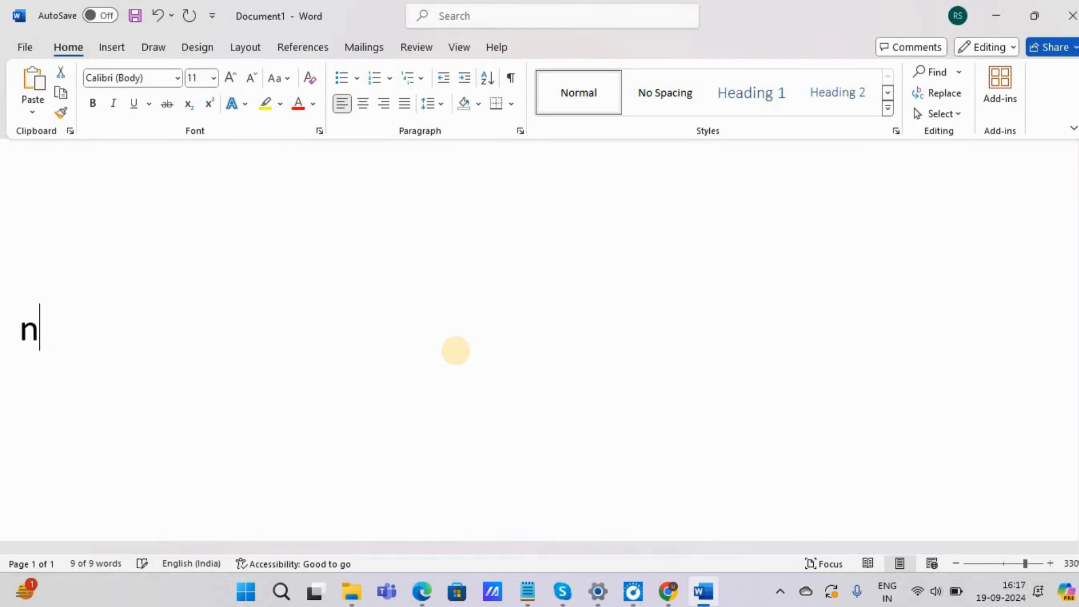
key("BackSpace")
type("e will add ")
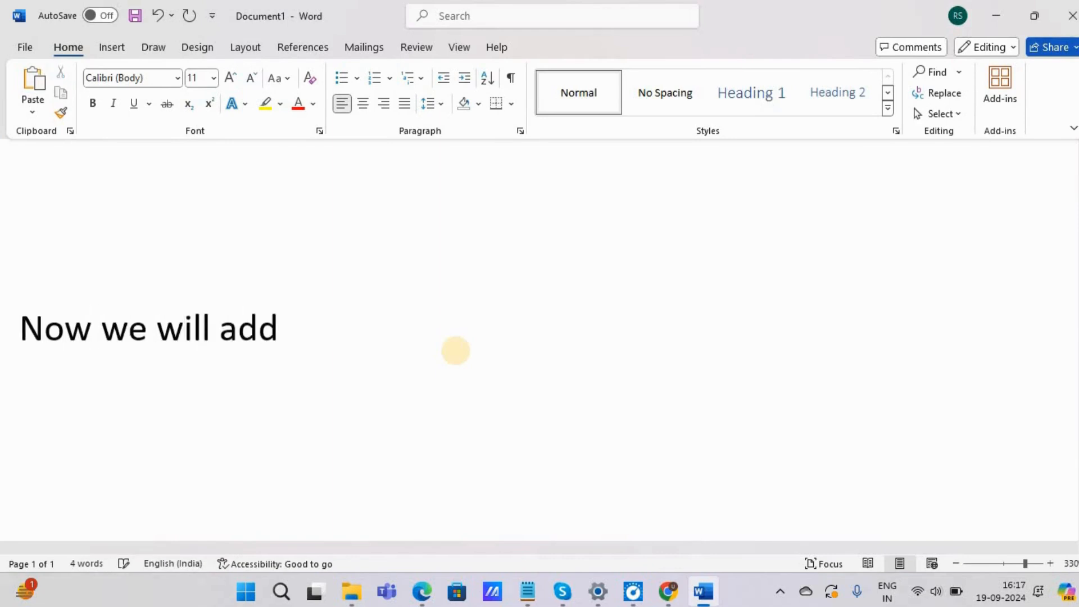
type("targte")
key("BackSpace")
key("BackSpace")
type("gete")
key("BackSpace")
key("BackSpace")
key("BackSpace")
key("BackSpace")
type("eted keyword")
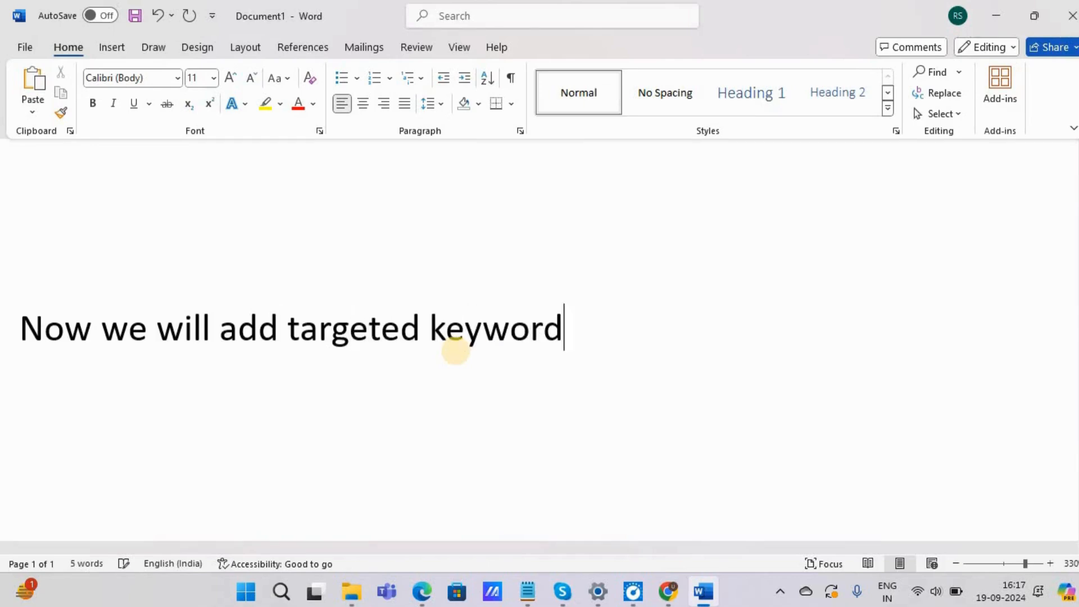
type("s in a tags")
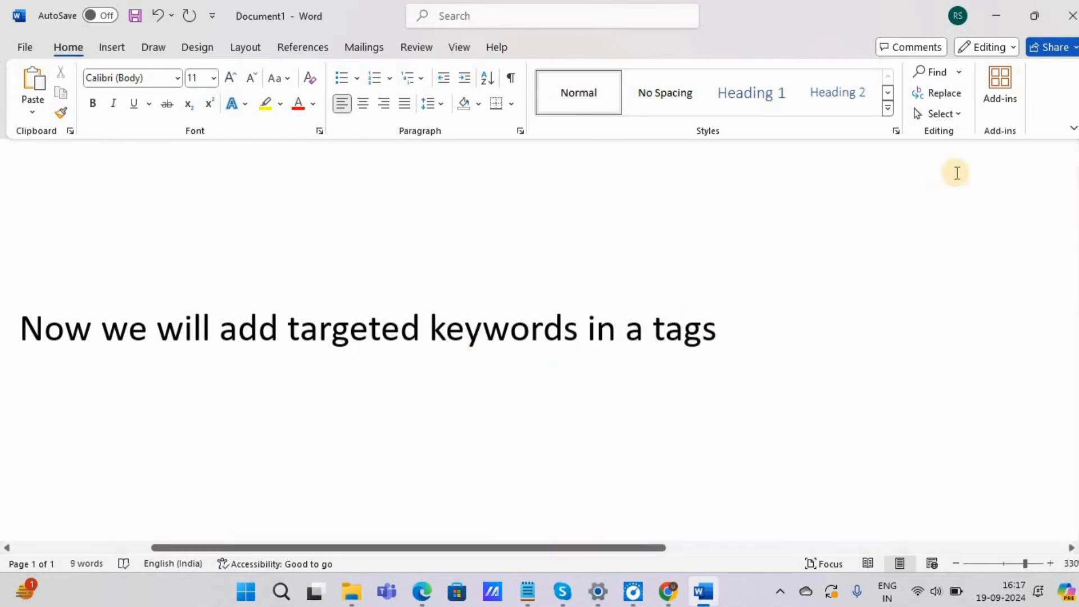
left_click(969, 31)
Step: Add the tag "healthcare services" to the Tumblr post
left_click(389, 439)
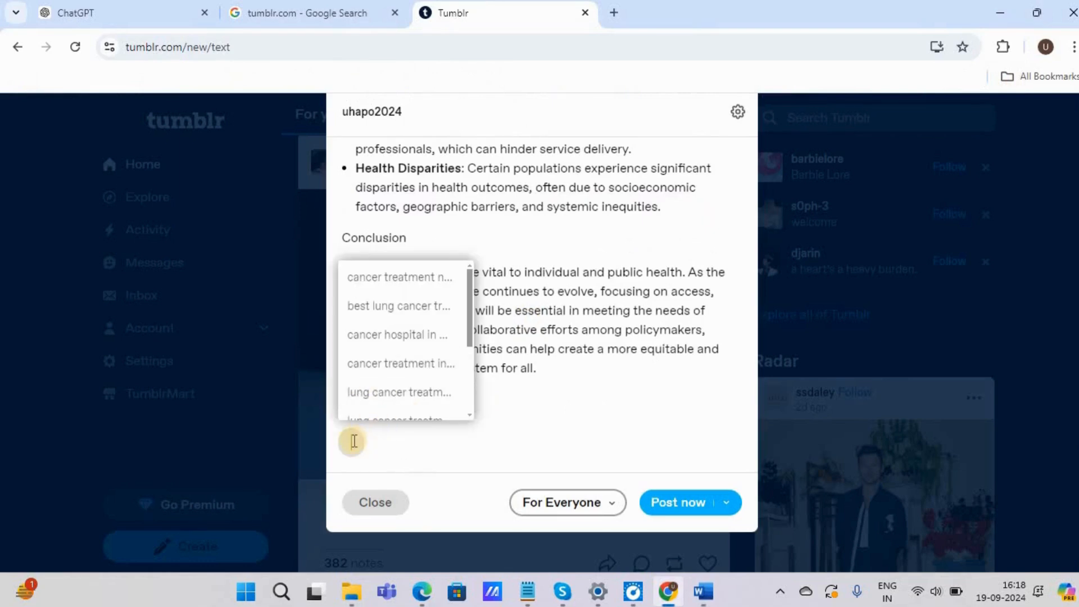
type("Hea")
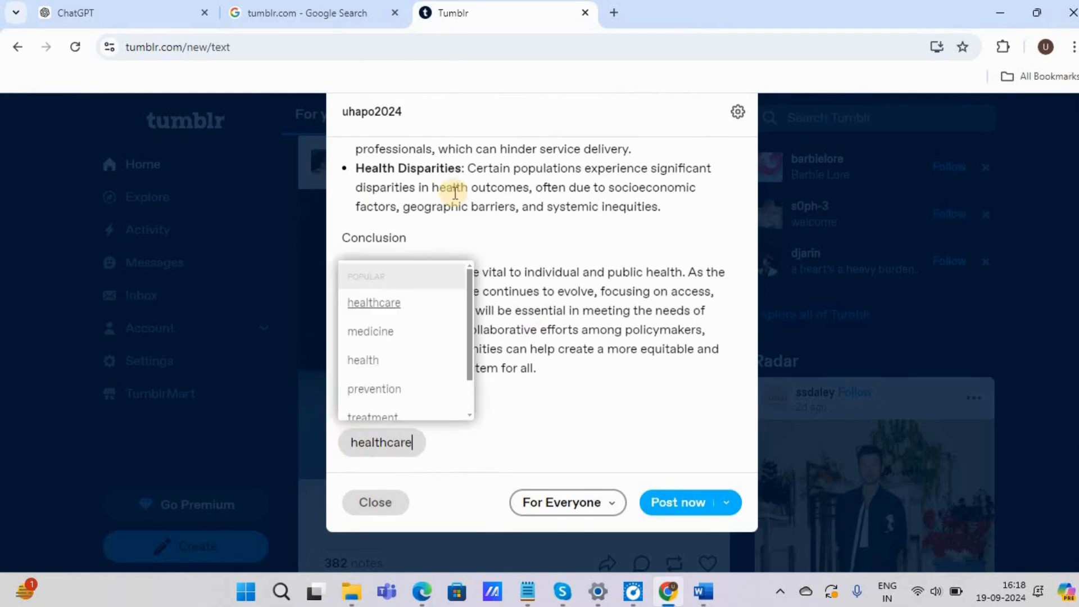
type("services")
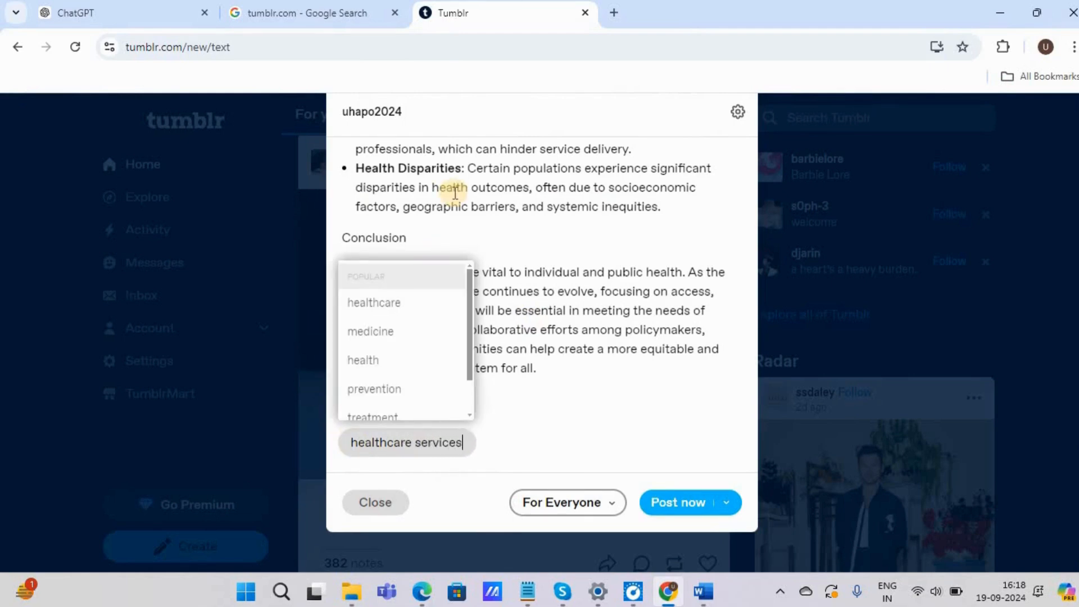
key("Return")
Step: Add a second tag, "healthcare services in mumbai", to the post
type("healthcare ")
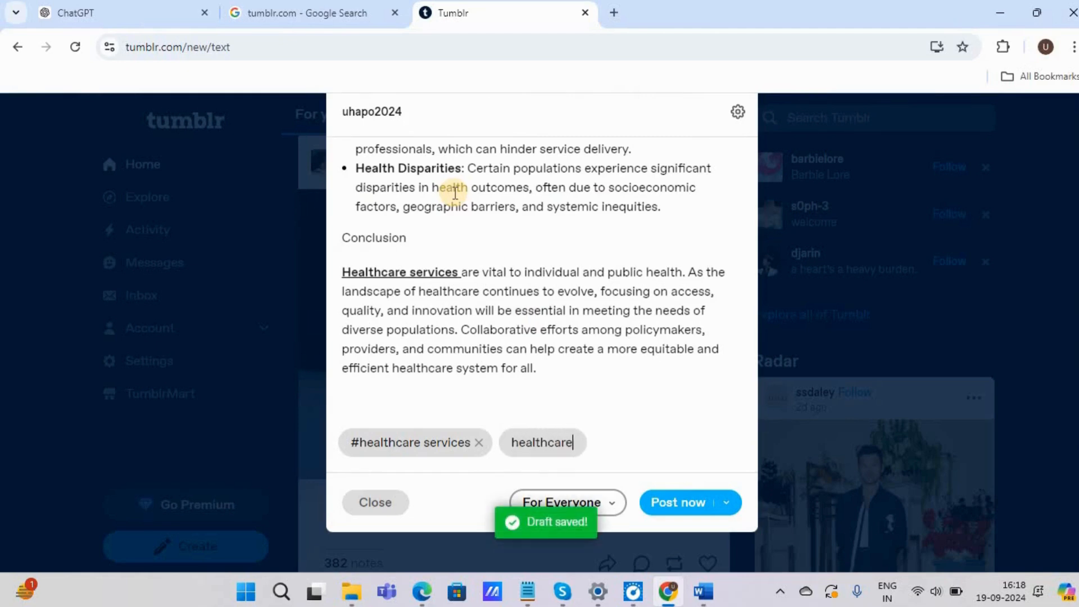
type("sear")
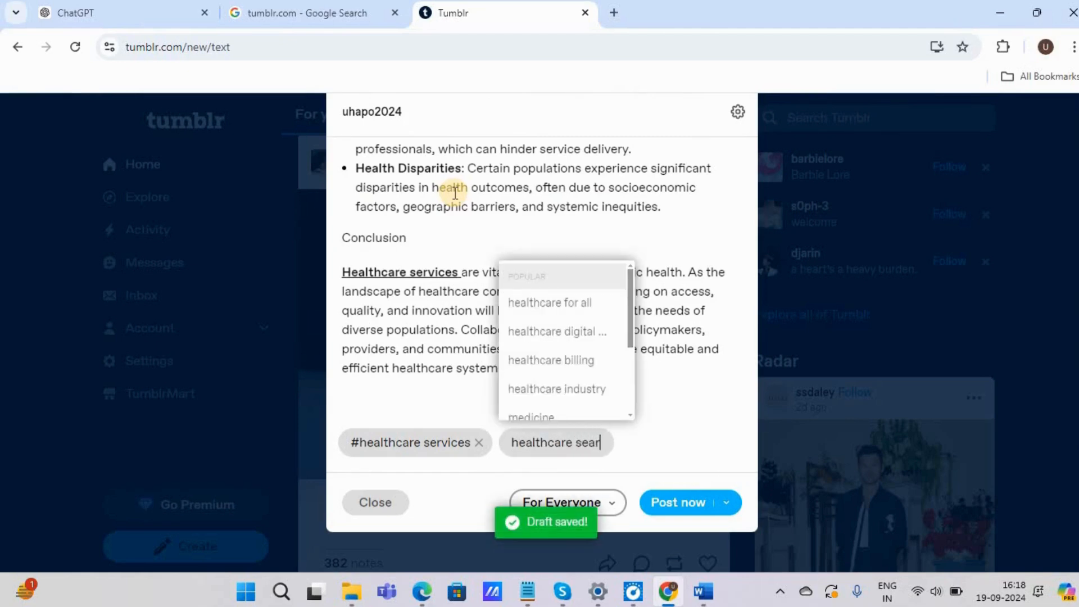
type("c")
key("BackSpace")
type("rvices in mumbai")
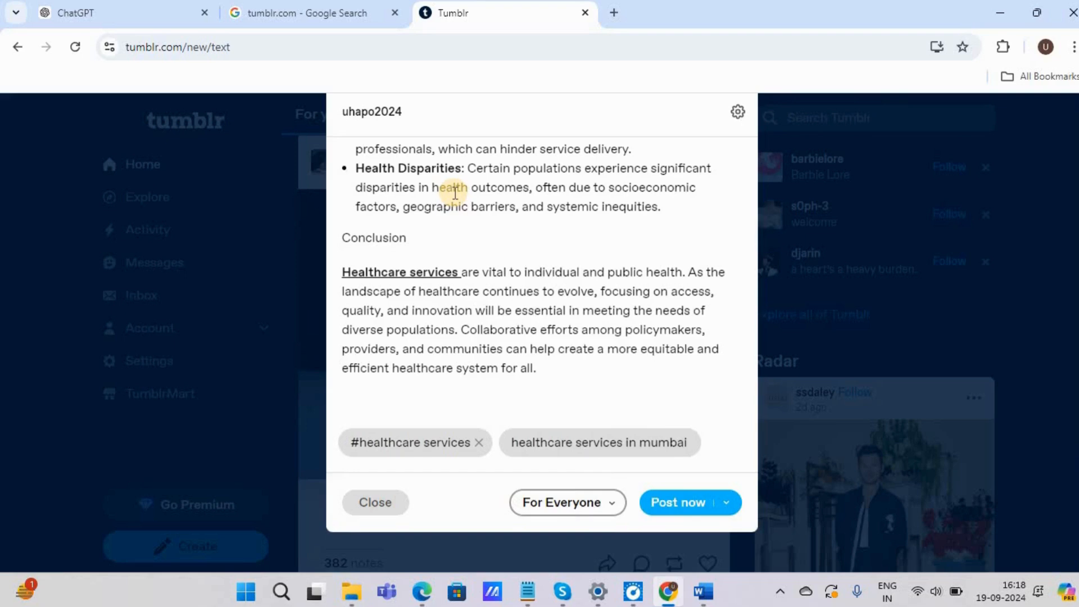
key("Return")
Step: Add a third tag, "best healthcare services near me", and leave tag entry
type("best healthca")
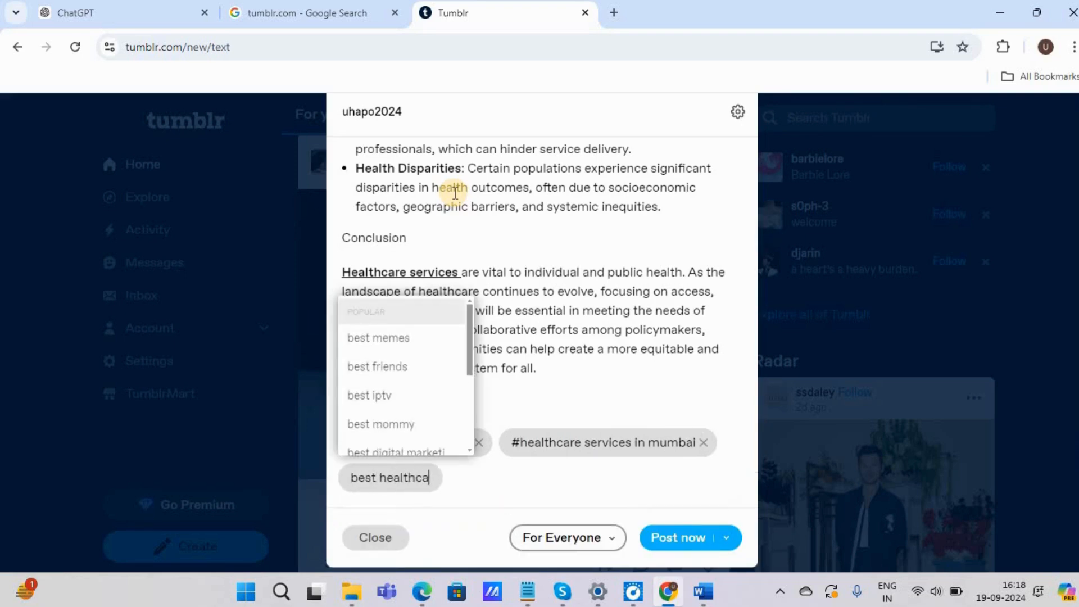
type("re services near me")
key("Return")
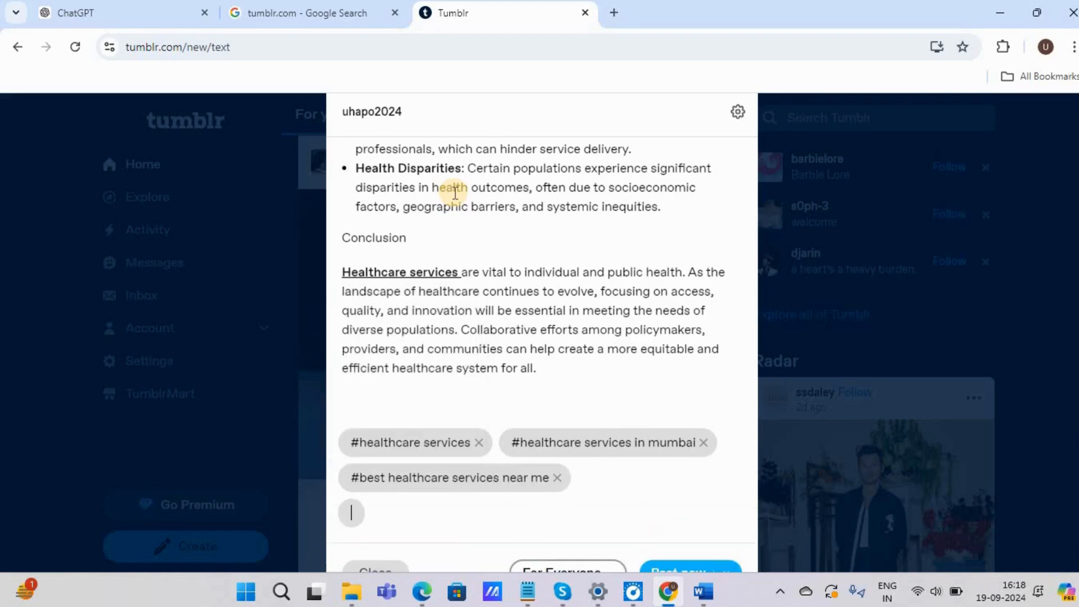
left_click(461, 404)
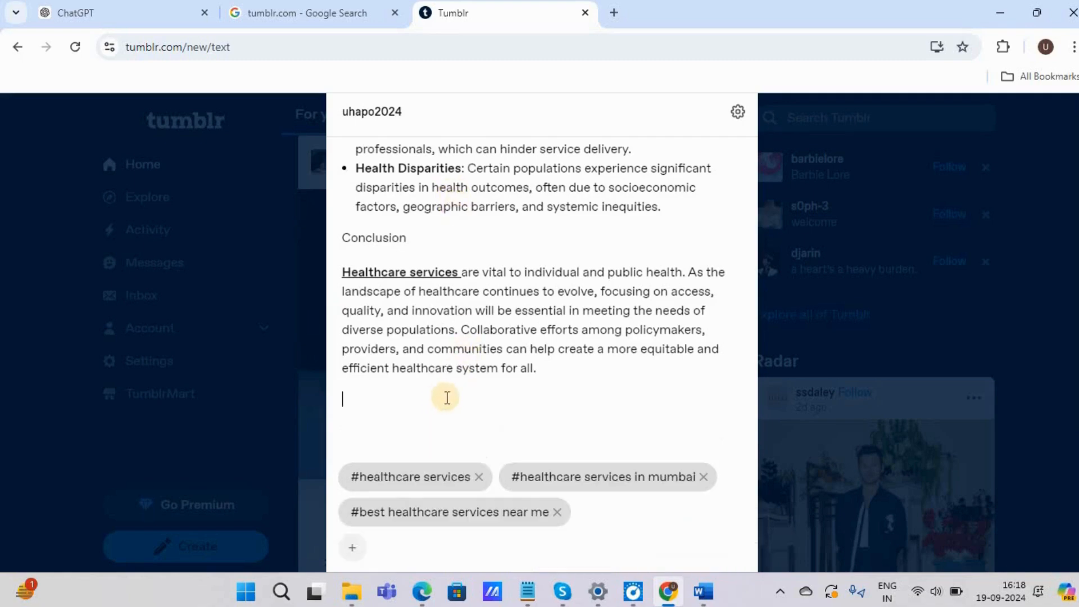
Step: Replace the Word document's text with "Add 5-6 popular keywords" and return to the Tumblr post
scroll(482, 367, "up", 9)
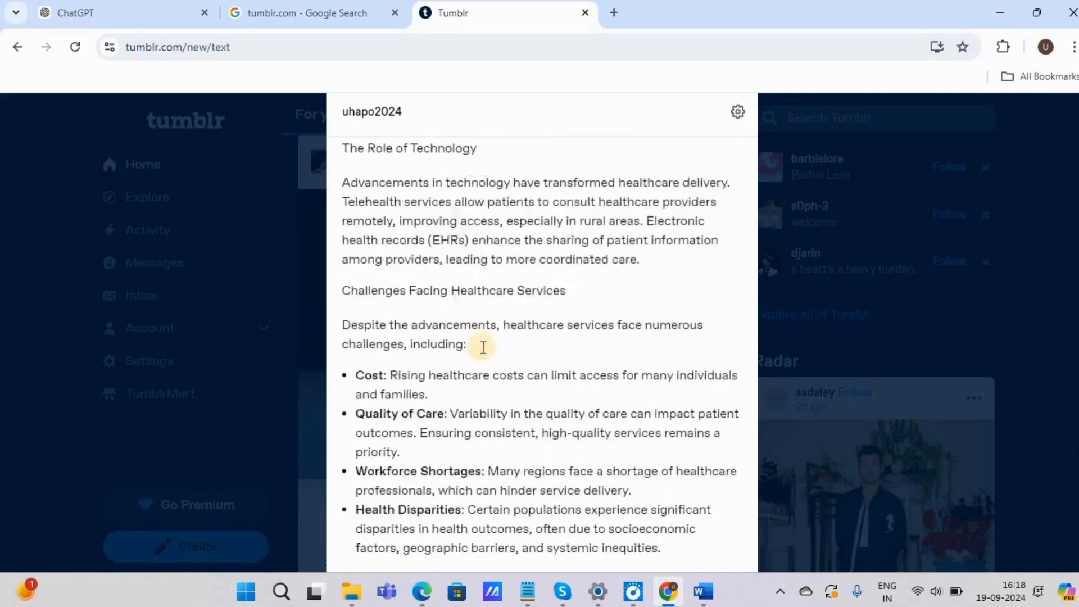
scroll(483, 347, "up", 10)
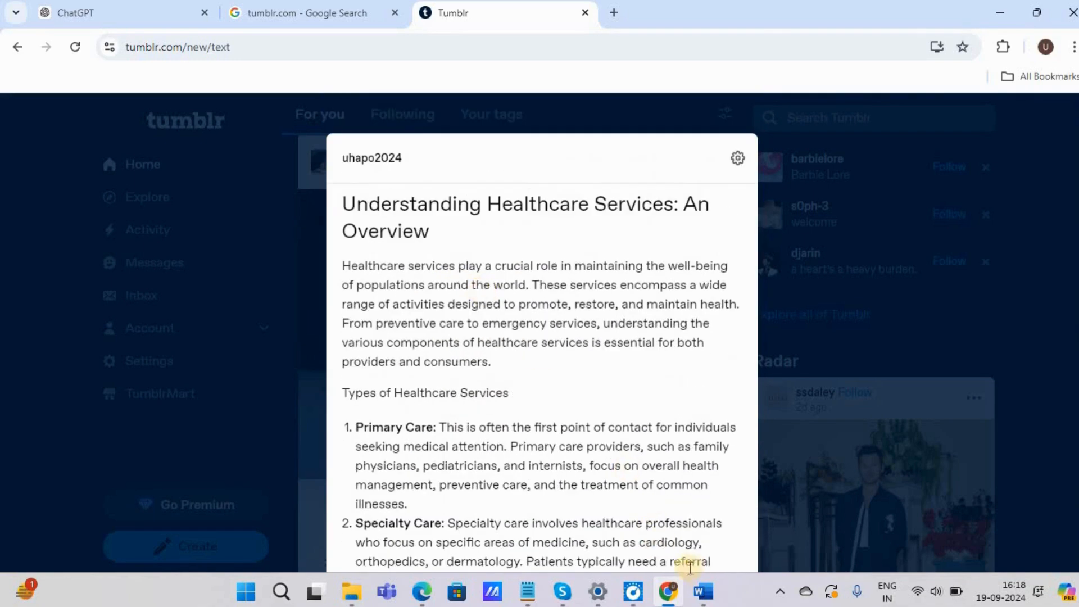
left_click(702, 591)
left_click(366, 330)
triple_click(367, 331)
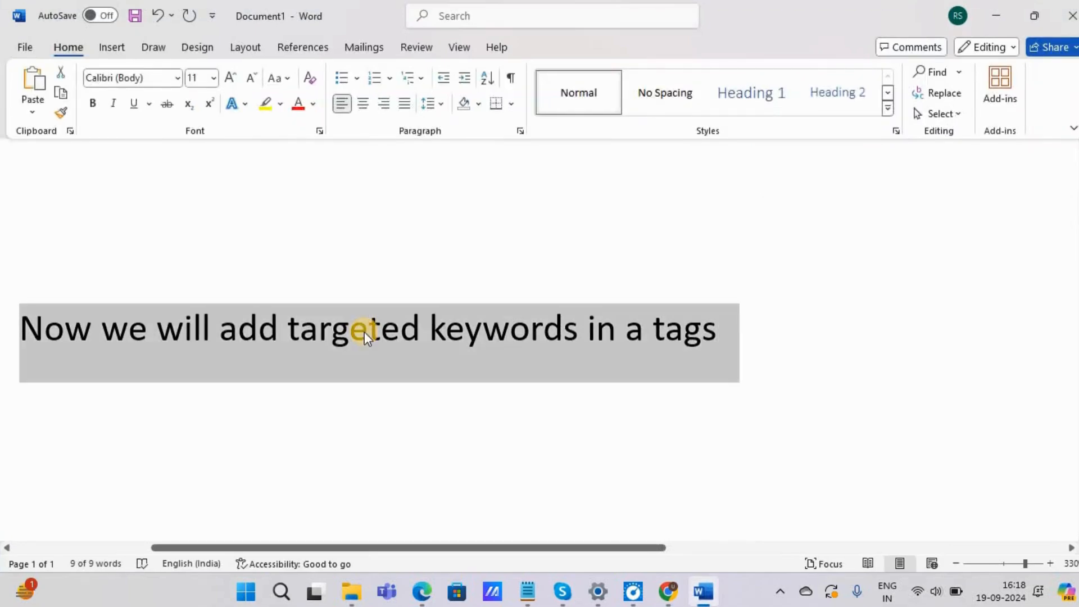
type("add 5-6 pop")
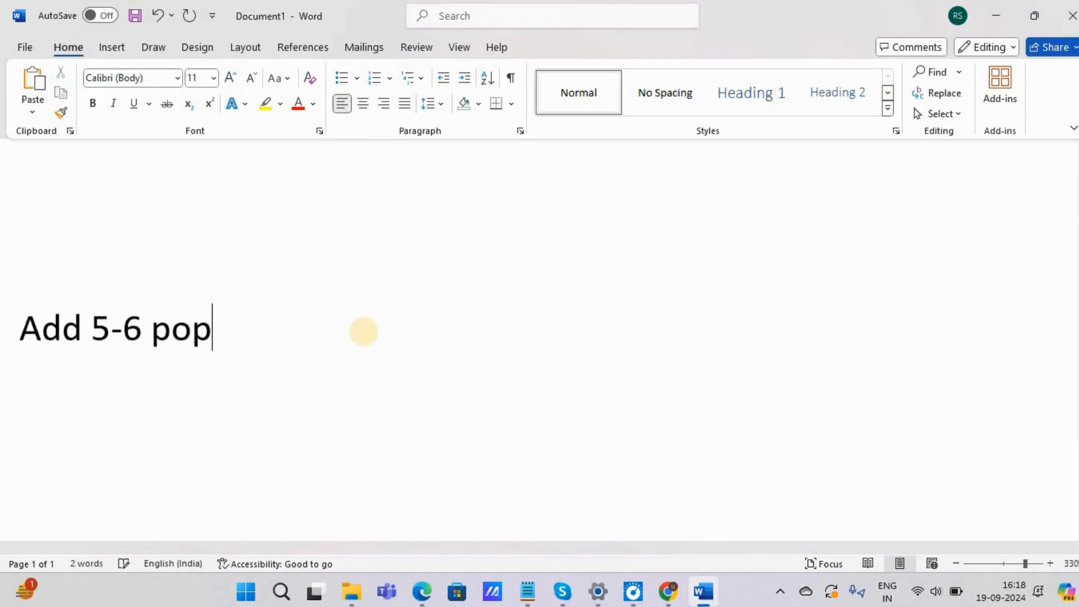
type("ular keywords")
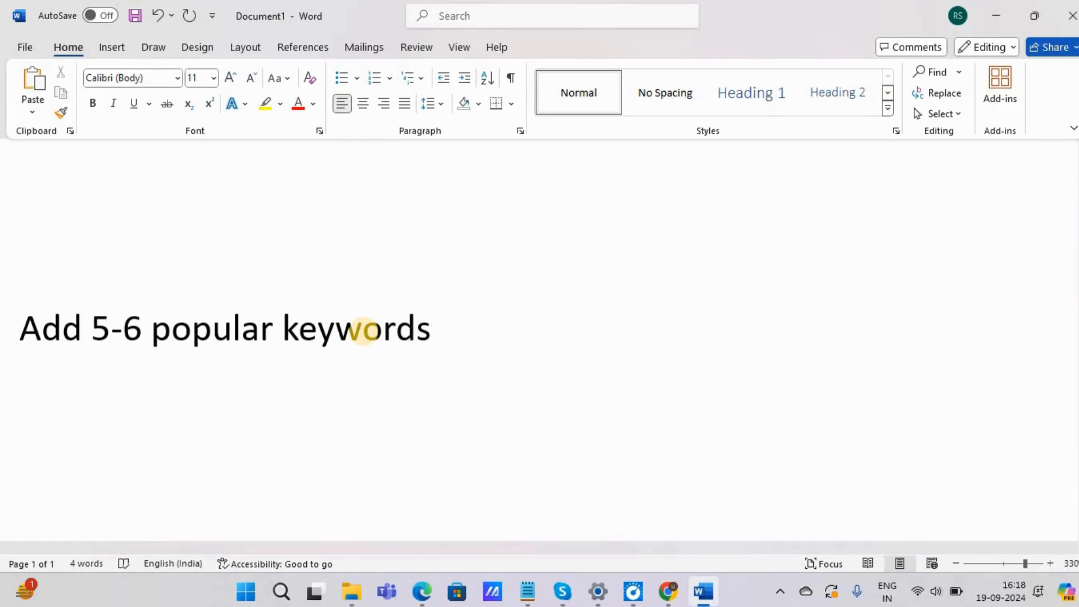
key("ctrl+a")
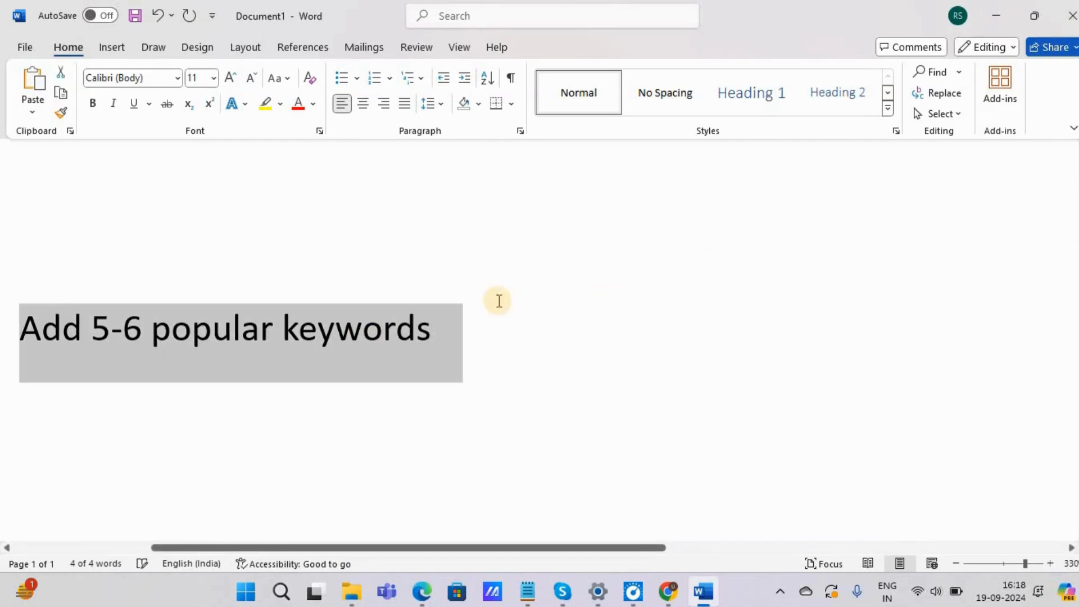
left_click(993, 19)
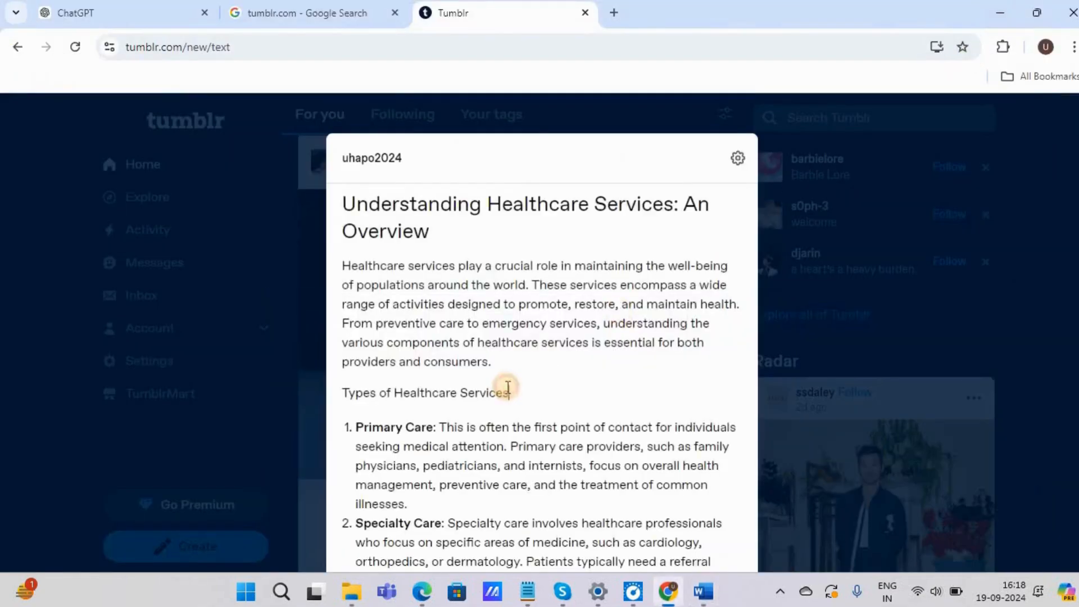
Step: Open the Tumblr post's settings containing the custom URL option
scroll(504, 387, "down", 10)
scroll(527, 386, "up", 10)
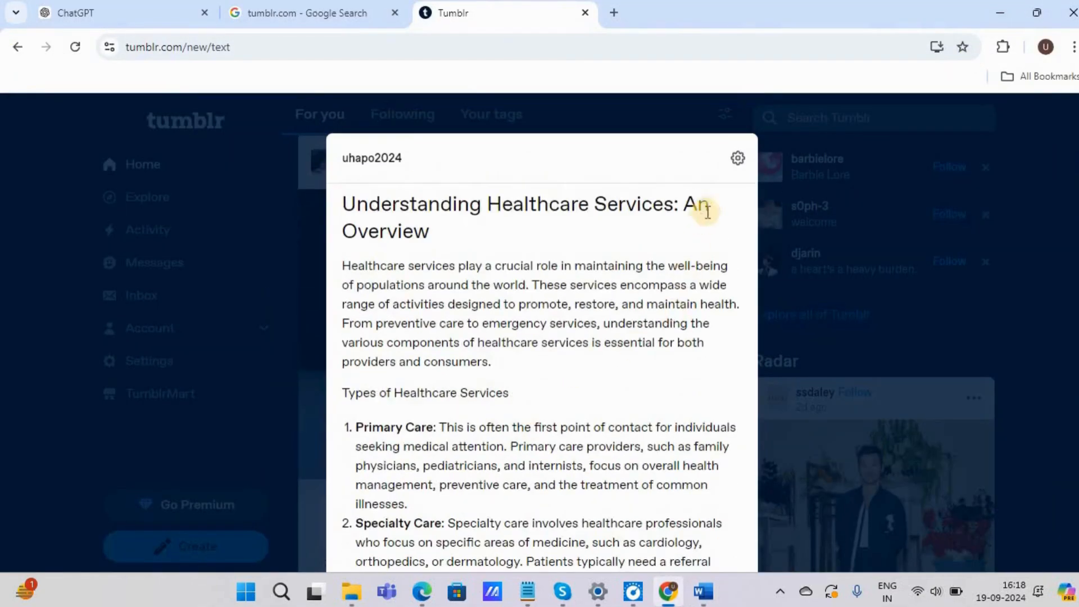
left_click(735, 160)
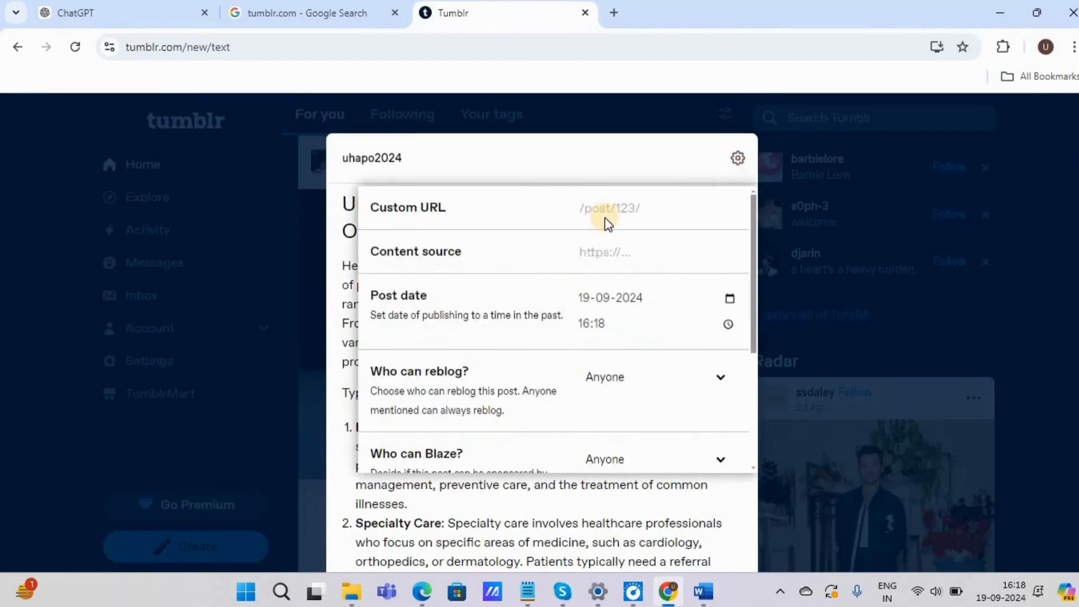
Step: Replace the Word document's text with "Now we will add custom url structure, it should be keyword based" and return to the Tumblr post settings
key("alt+Tab")
type("n")
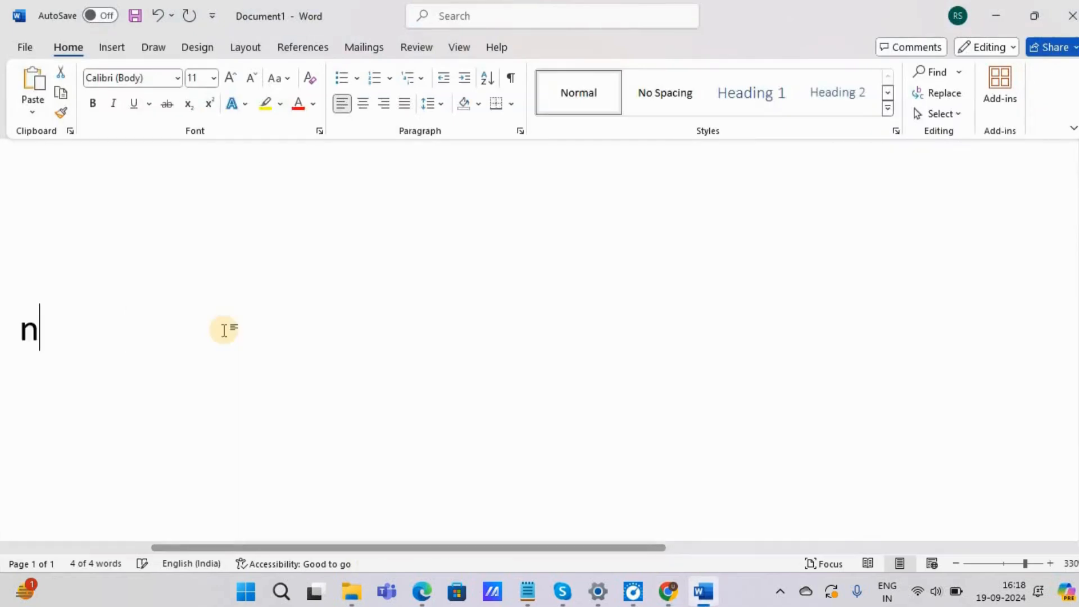
type("ow we will a")
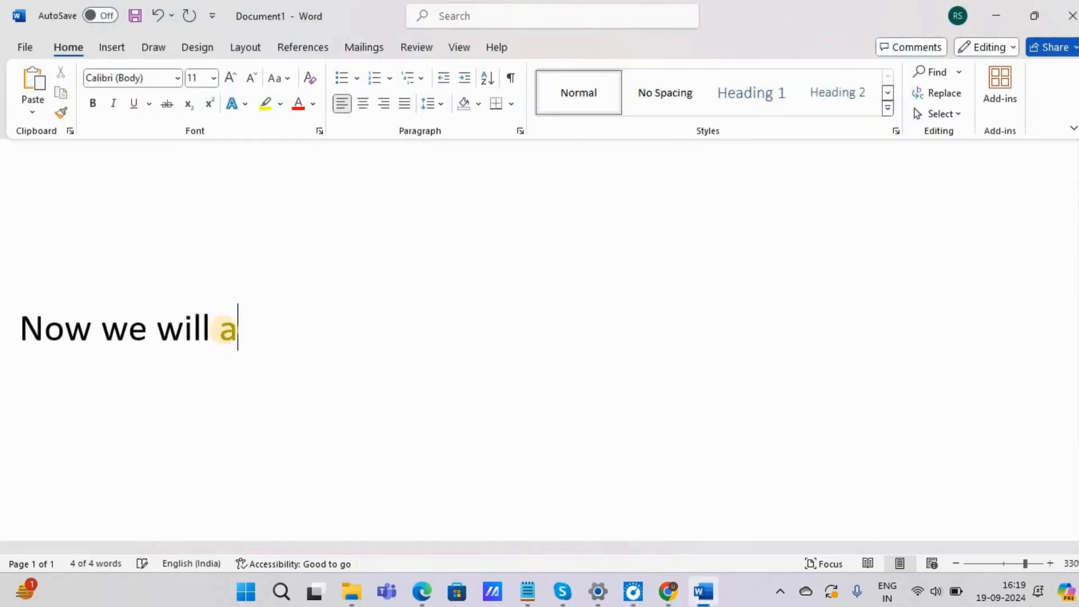
type("dd custom ")
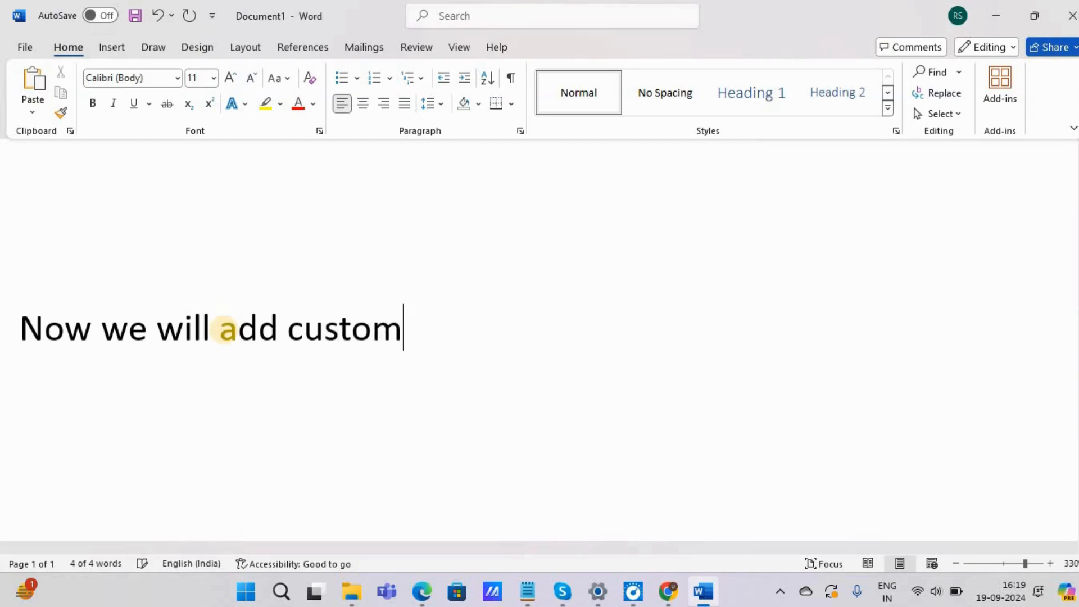
type("url structure")
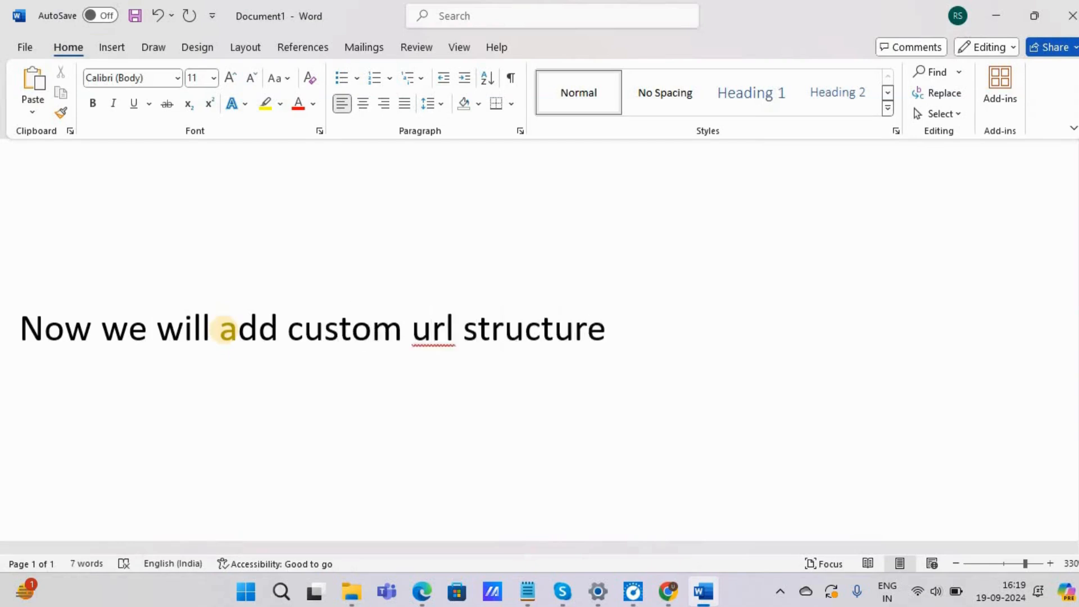
type(", it shu")
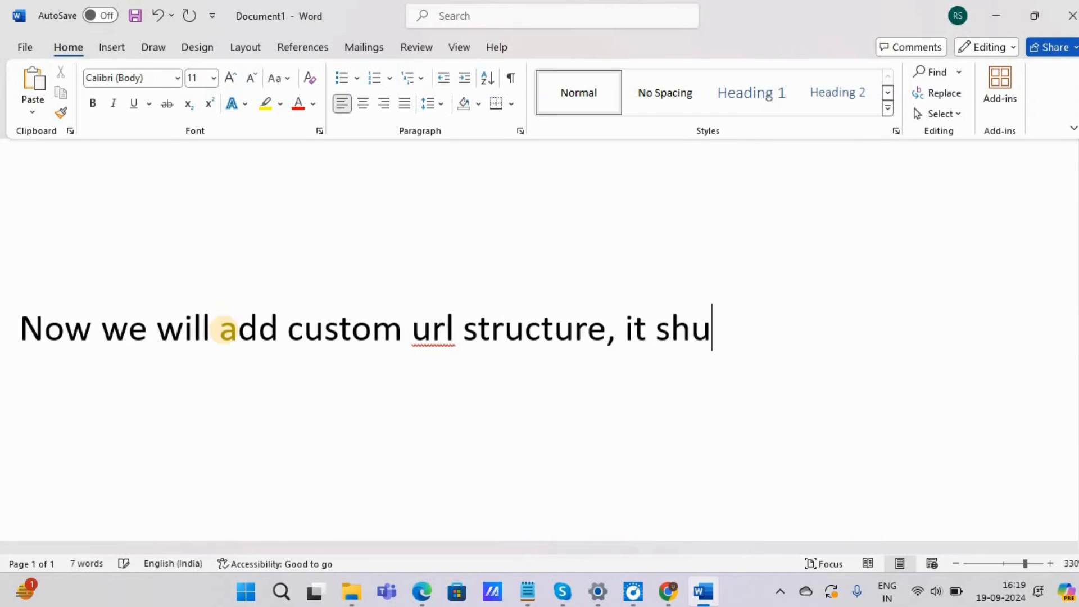
key("BackSpace")
type("ould be ke")
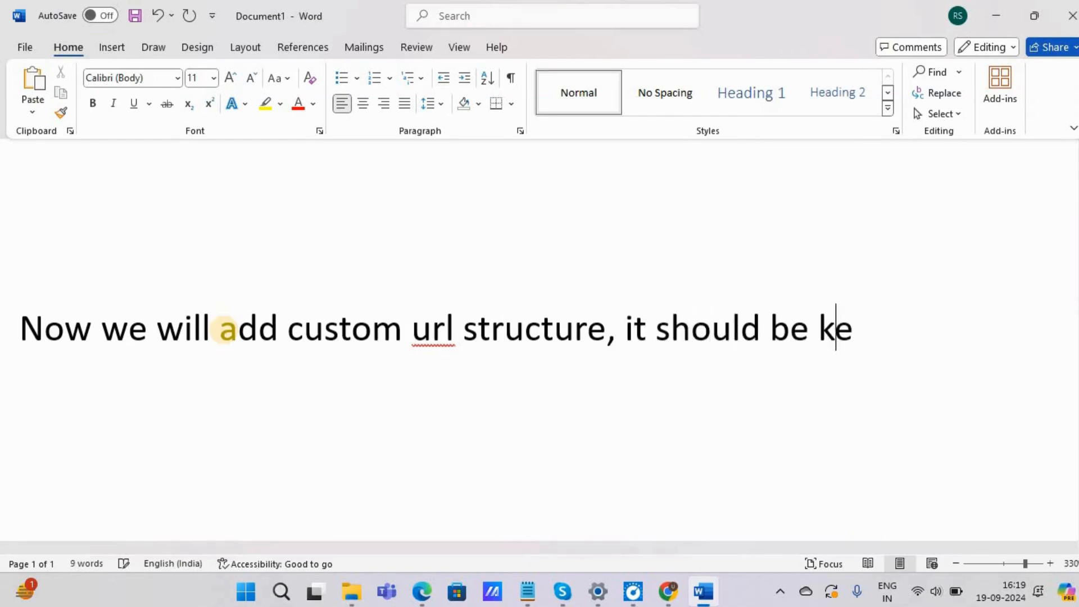
type("yword based")
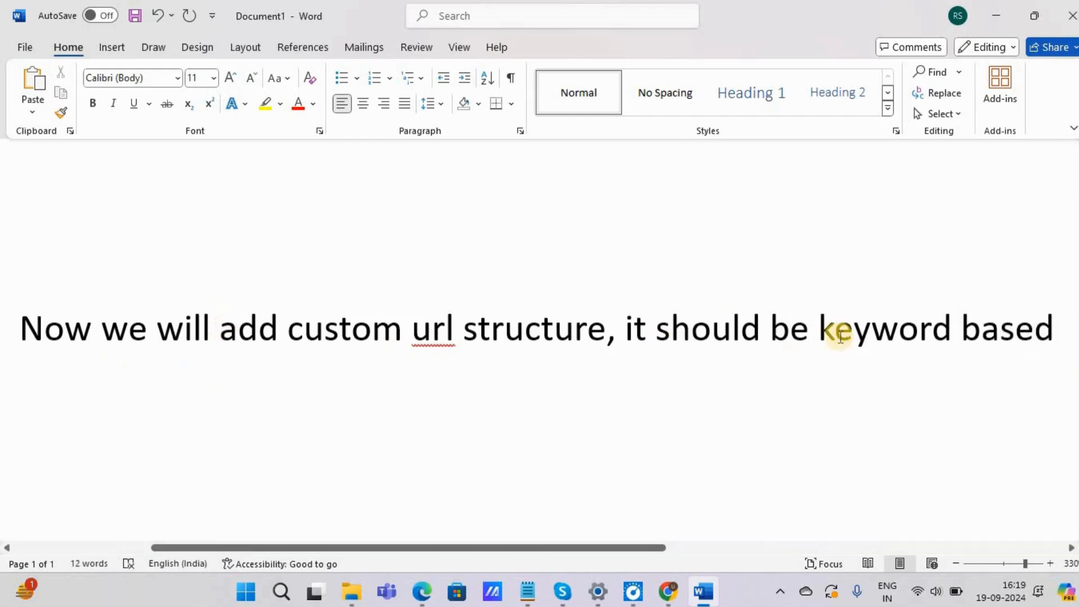
left_click(990, 15)
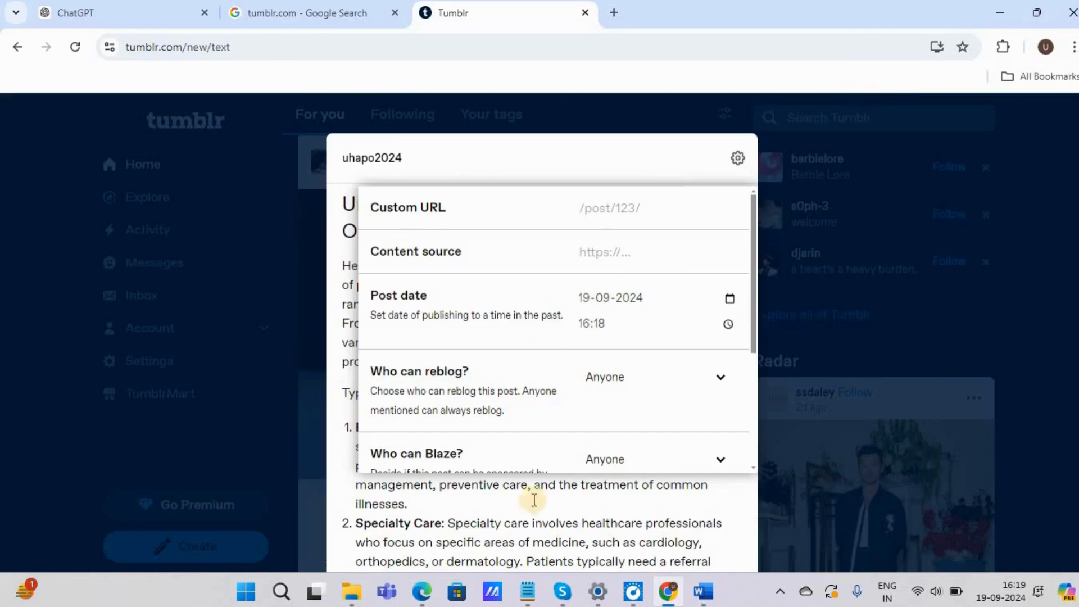
Step: Set the post's custom URL to "healthcare services in mumbai" and close the post settings
left_click(530, 523)
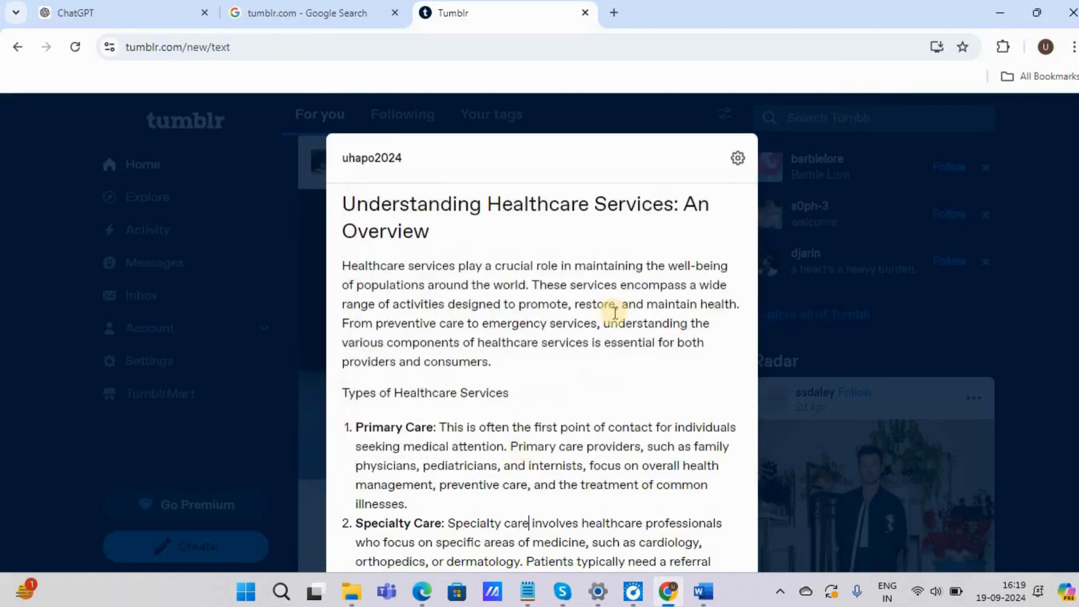
left_click(737, 163)
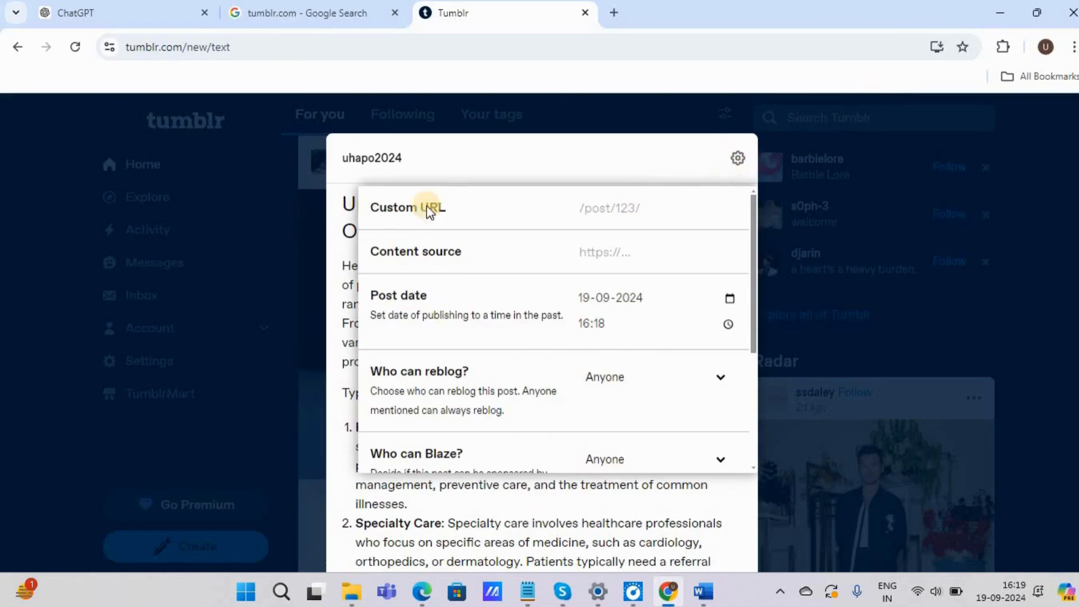
left_click(592, 203)
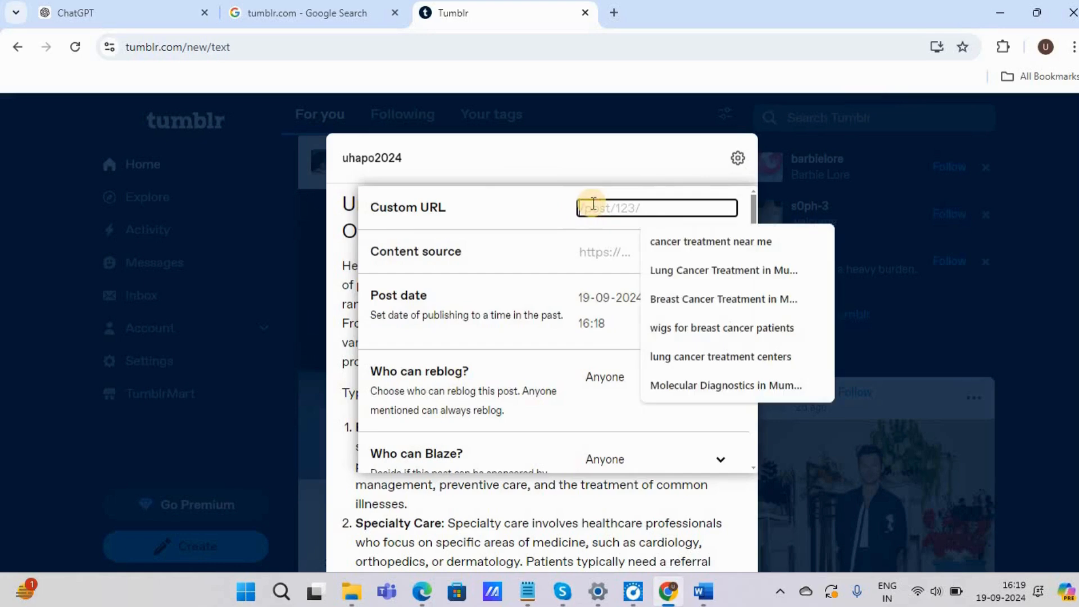
type("healthcare services")
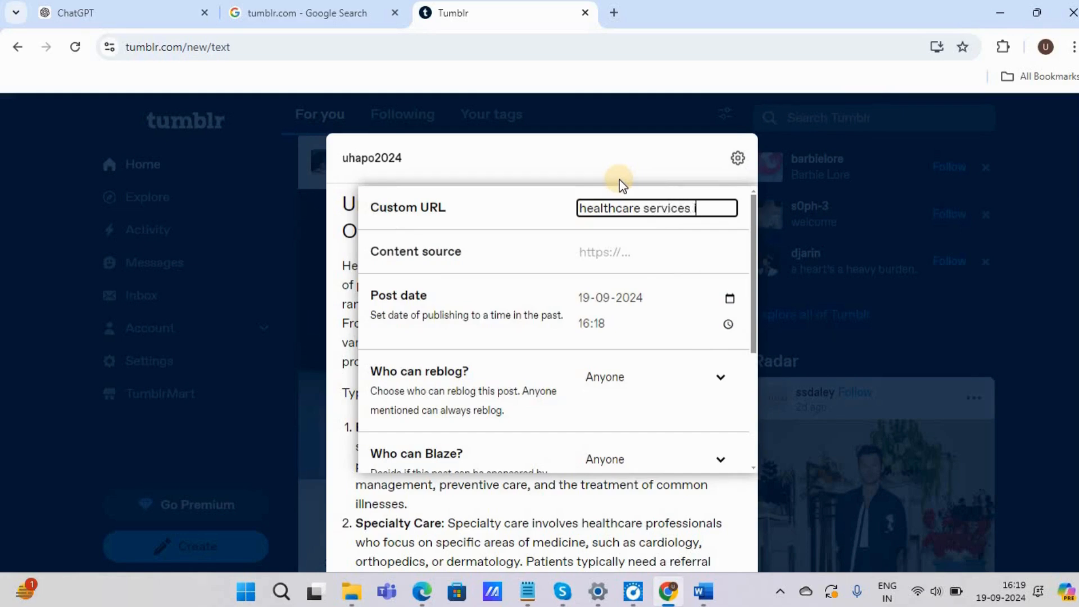
type("mumbai")
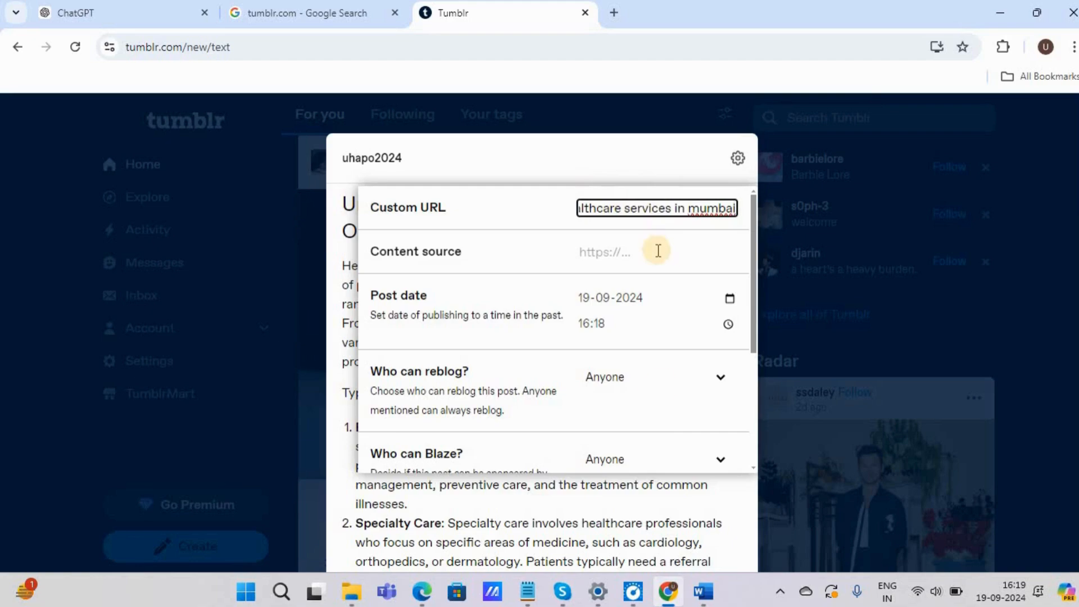
left_click(657, 496)
Step: Publish the healthcare services post immediately, keeping it visible to everyone
scroll(665, 303, "down", 10)
scroll(647, 304, "down", 15)
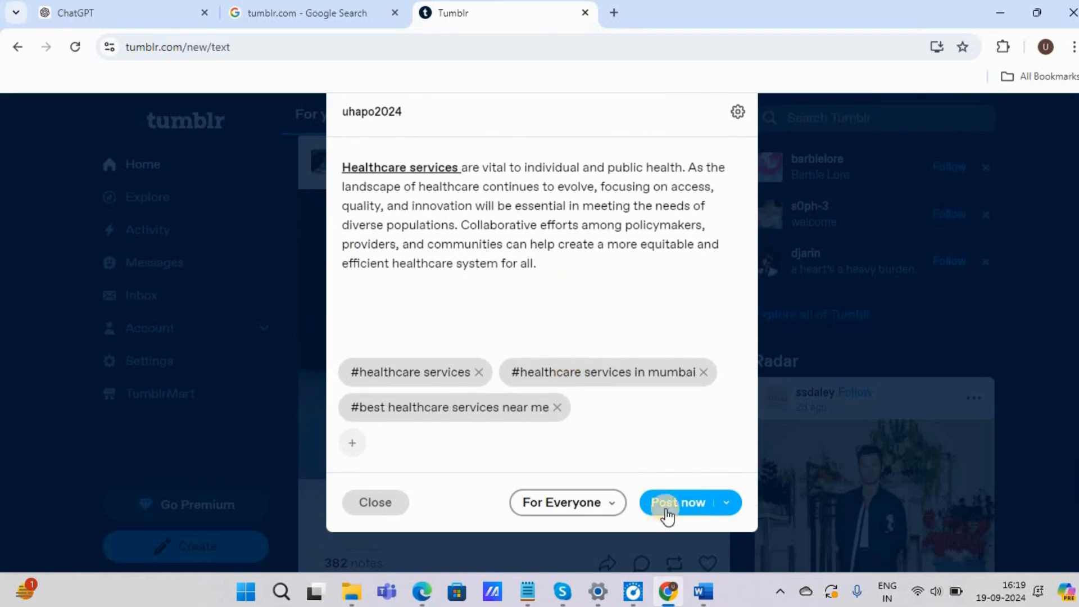
left_click(731, 504)
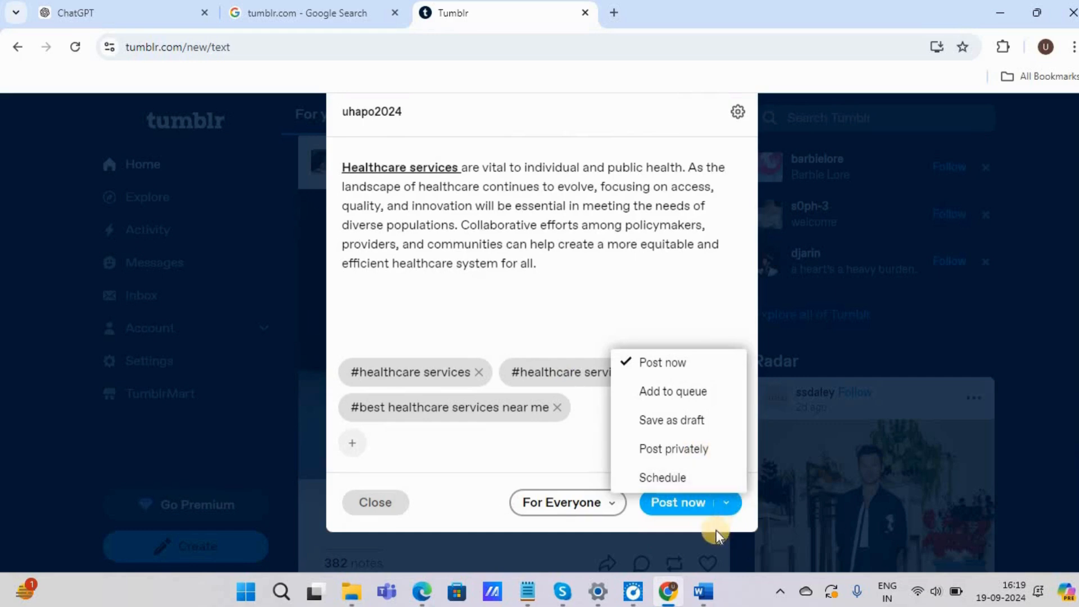
left_click(580, 471)
left_click(670, 503)
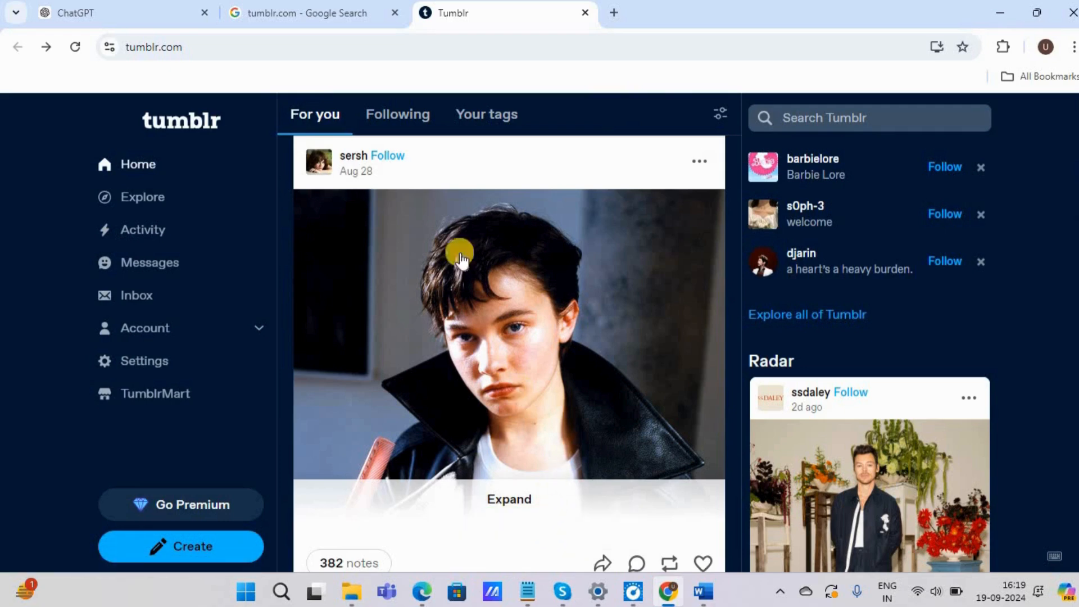
Step: Find the published healthcare services post in the Following feed and copy its link
left_click(402, 125)
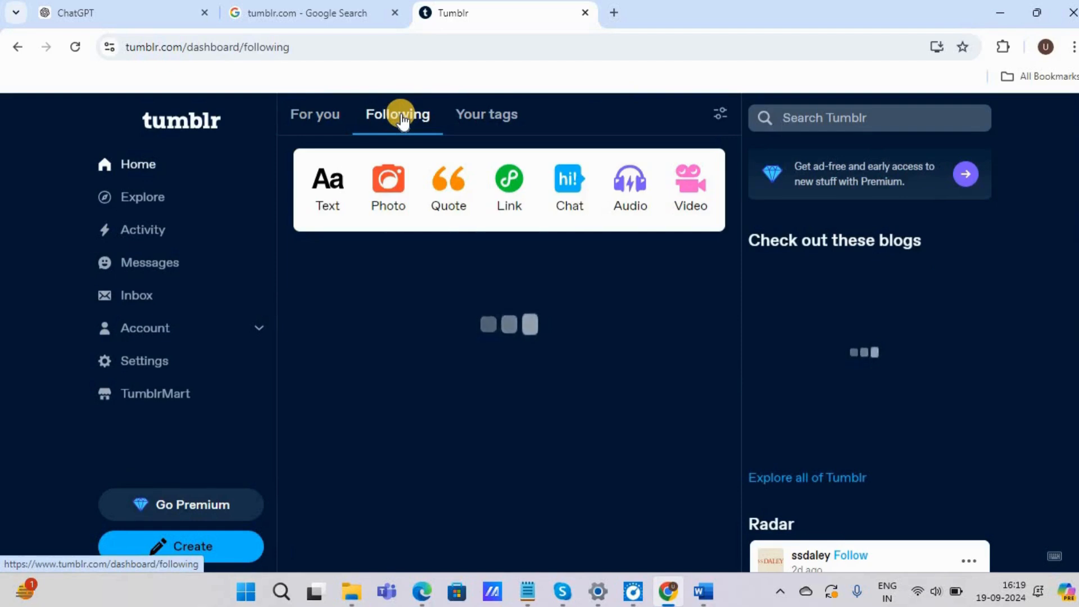
mouse_move(305, 325)
left_mouse_down()
mouse_move(632, 328)
mouse_move(607, 345)
left_mouse_up()
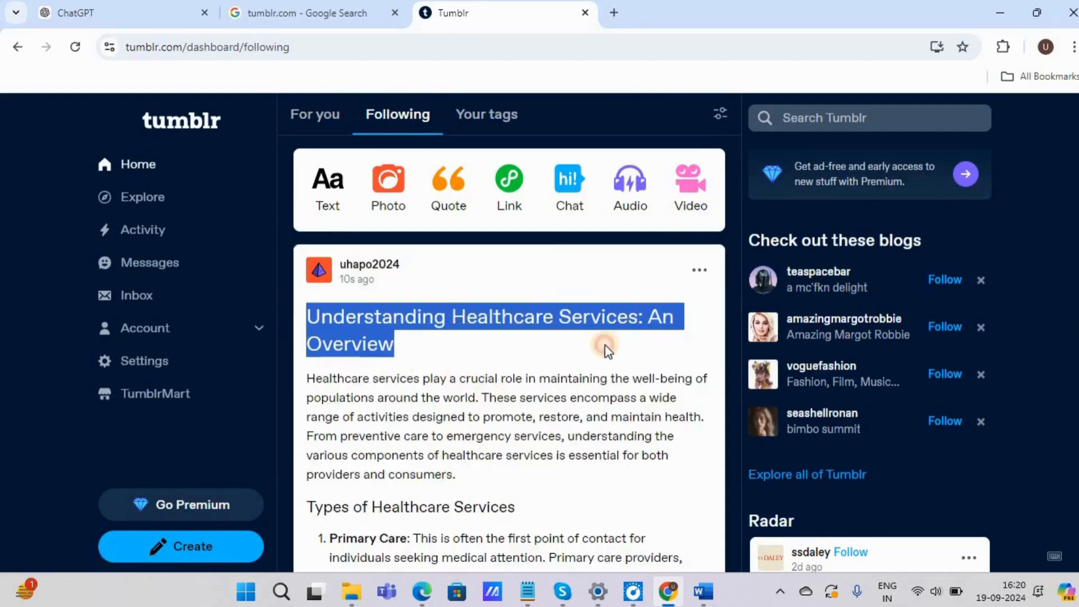
left_click(516, 368)
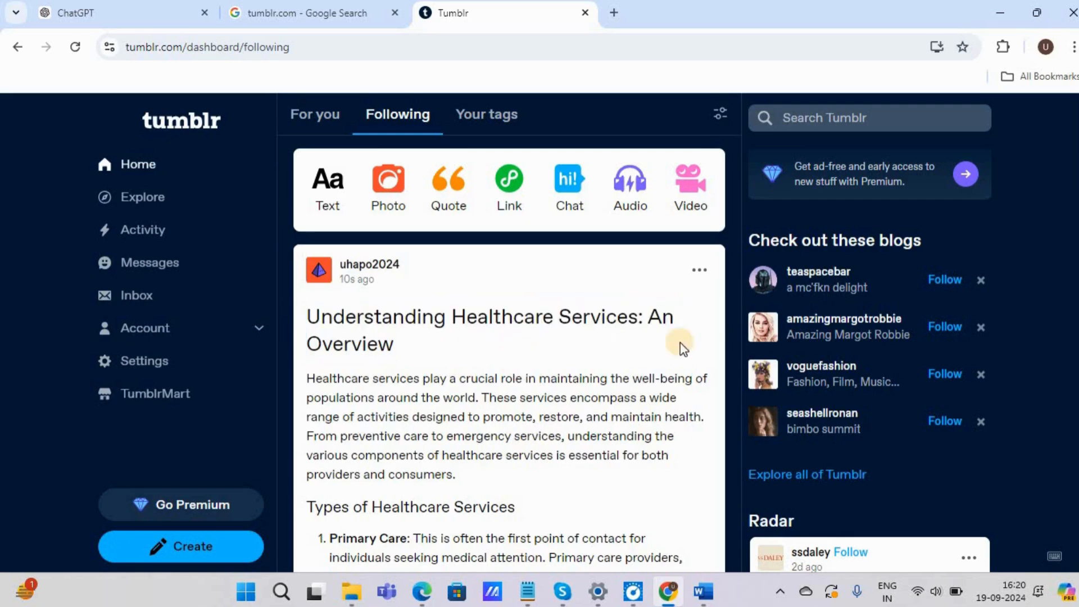
left_click(697, 275)
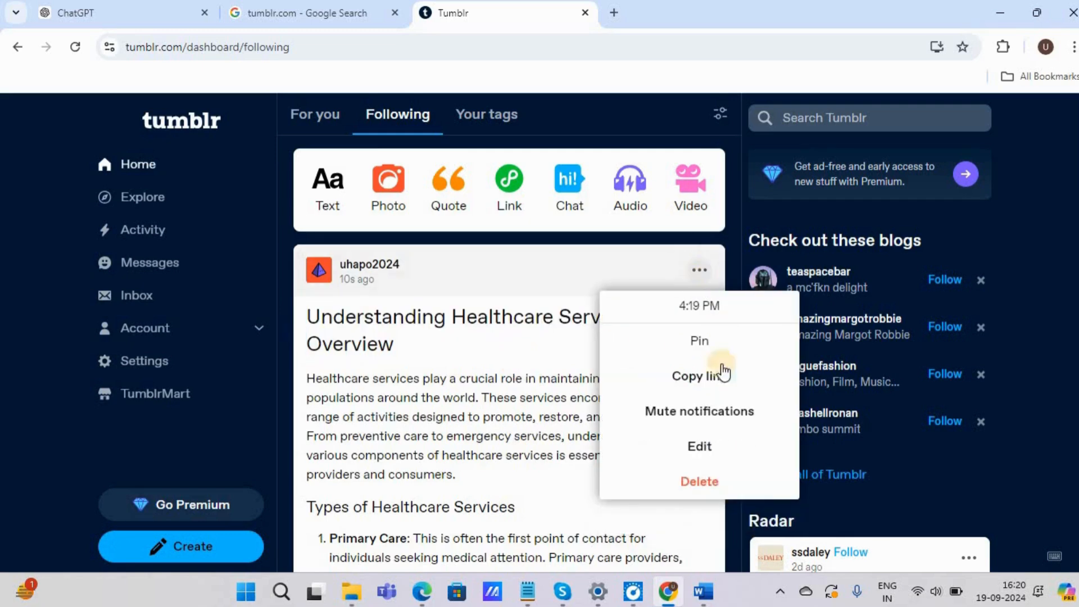
left_click(689, 381)
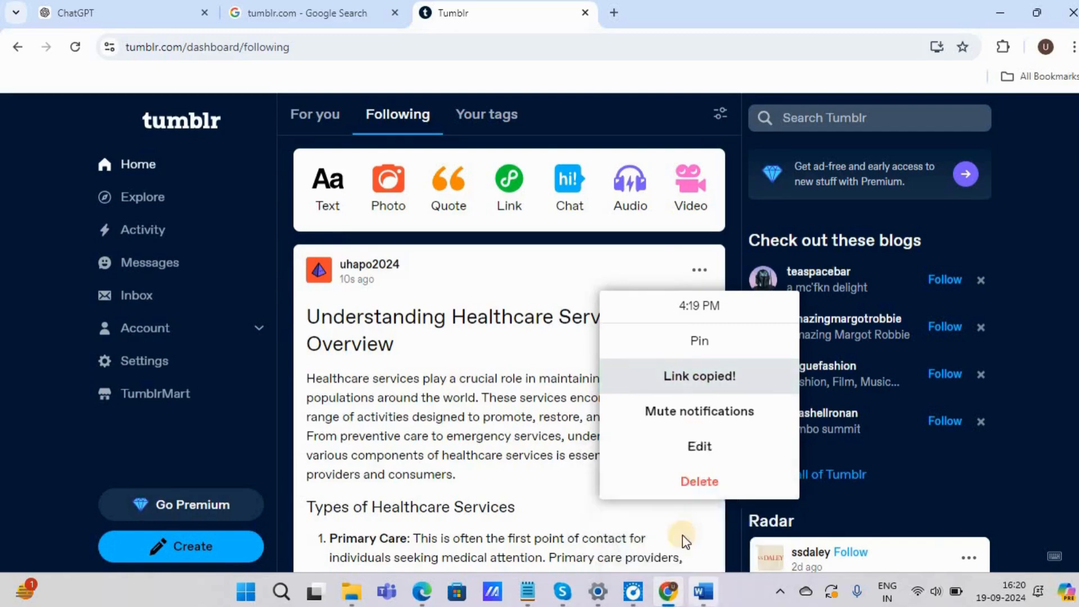
Step: Replace the Word document's text with "Check in incognito tab" and return to the browser
left_click(710, 589)
triple_click(640, 436)
type("check in incognito")
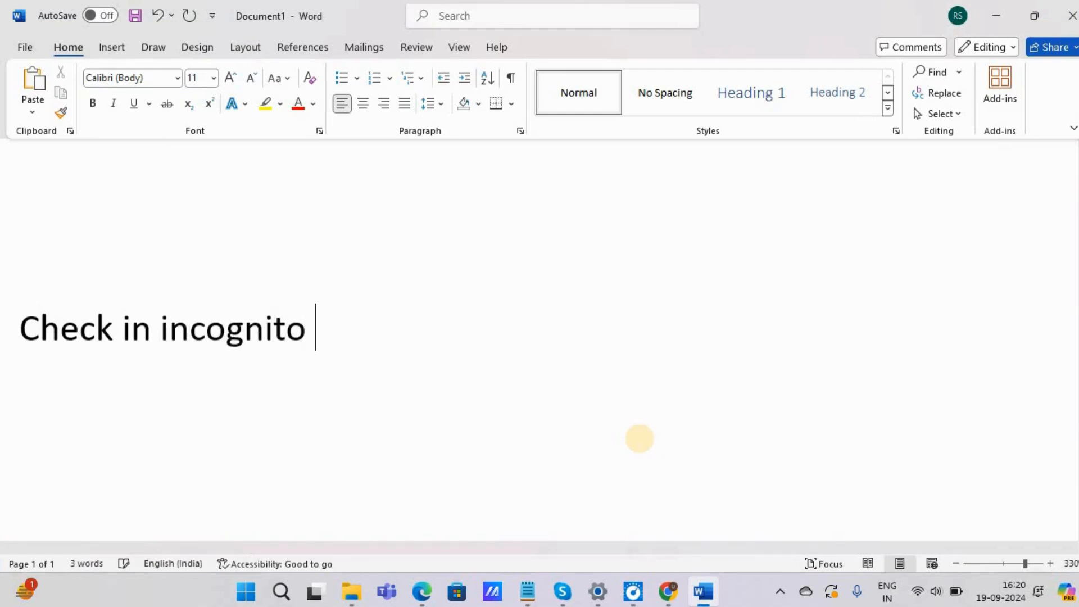
type(" tab")
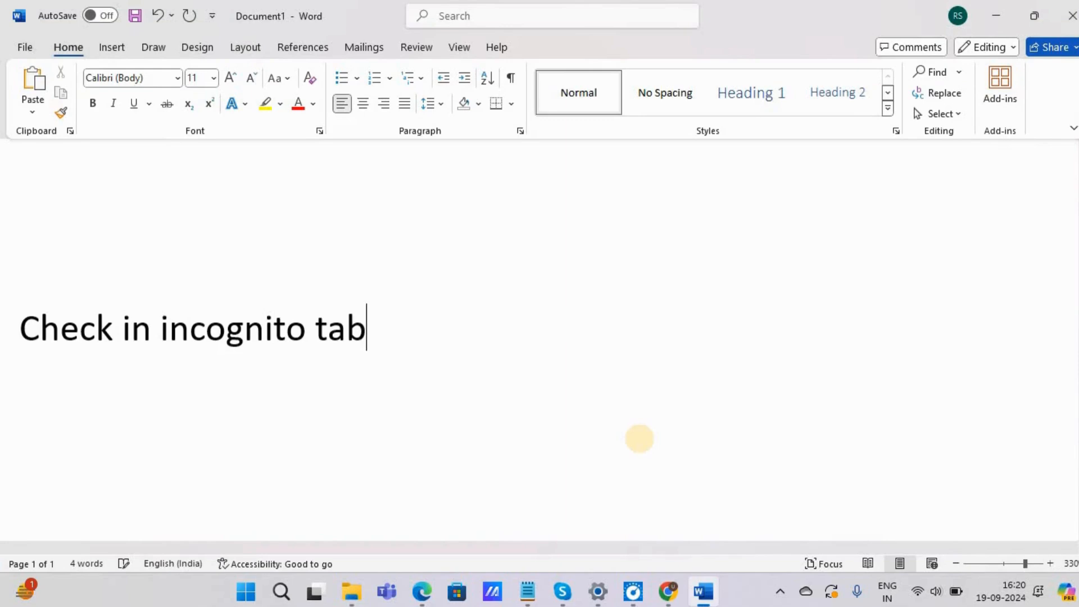
left_click(998, 15)
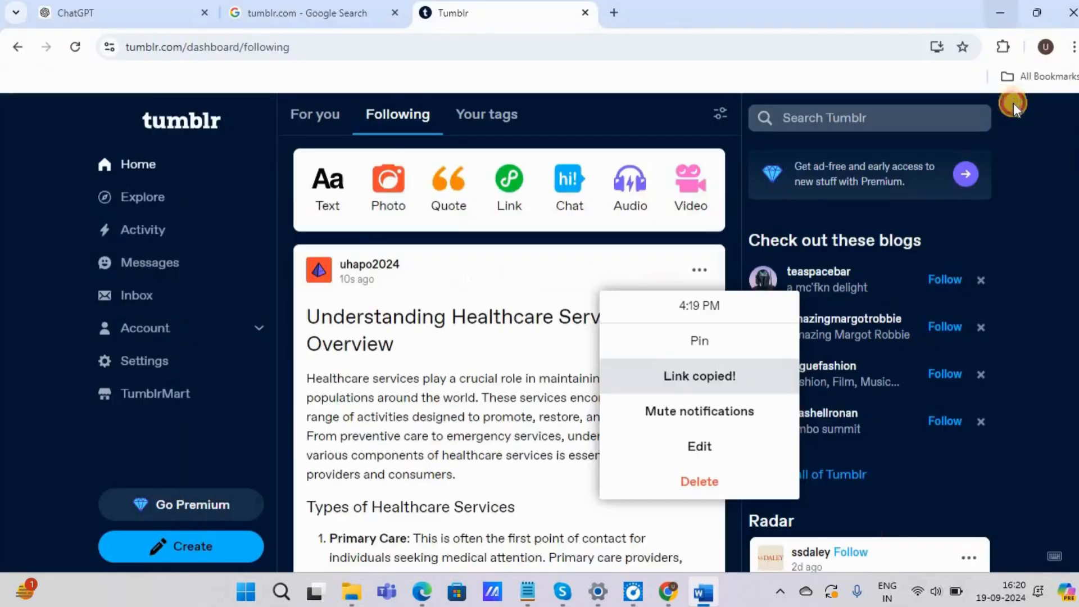
Step: Open a maximized Incognito window and load the copied Tumblr post link in it
left_click(1073, 46)
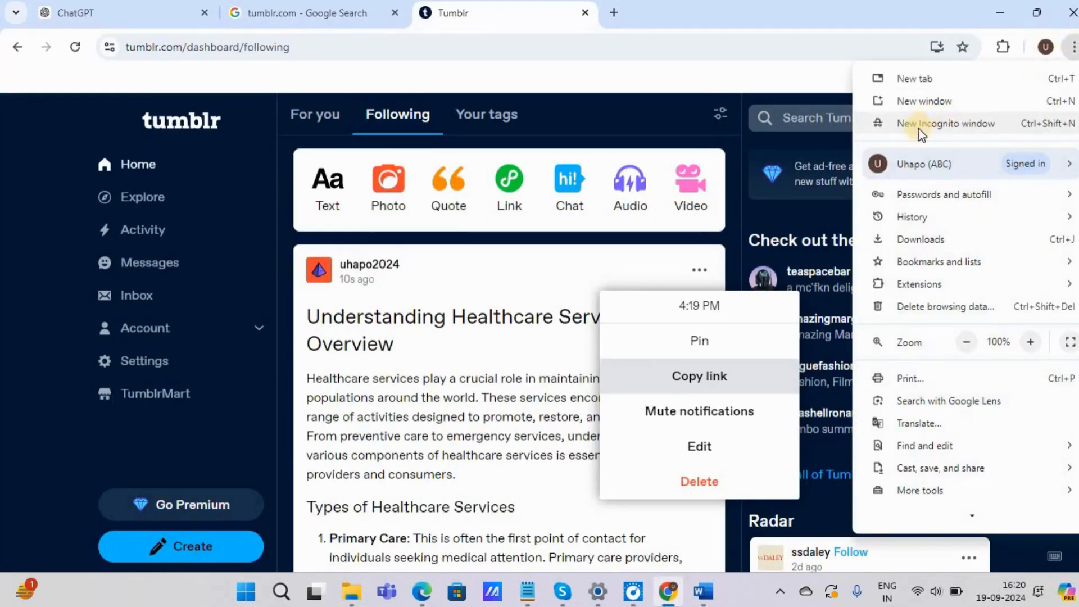
left_click(943, 128)
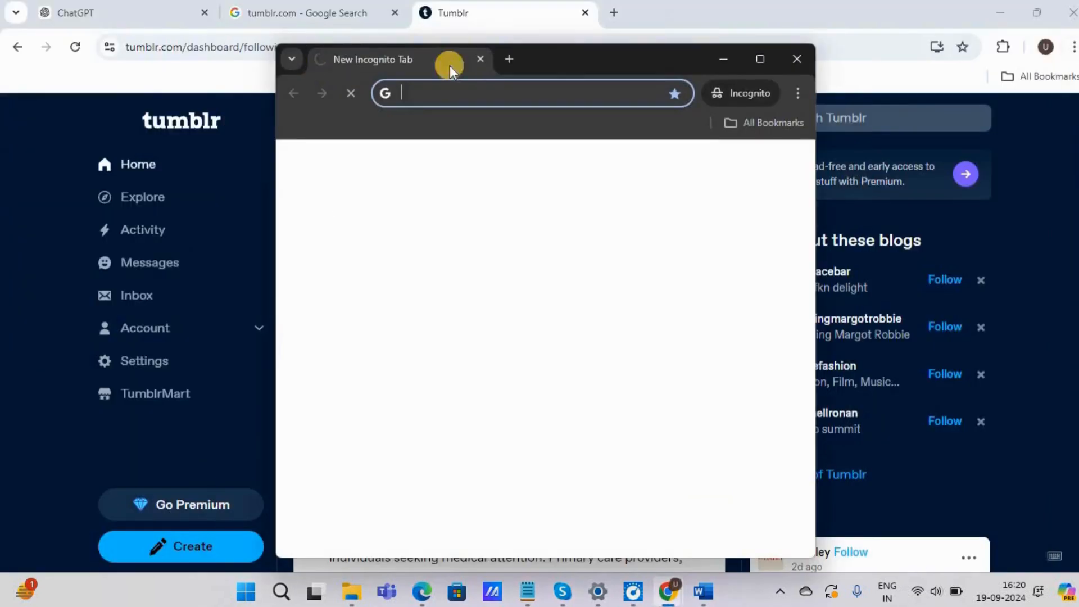
double_click(571, 57)
right_click(311, 45)
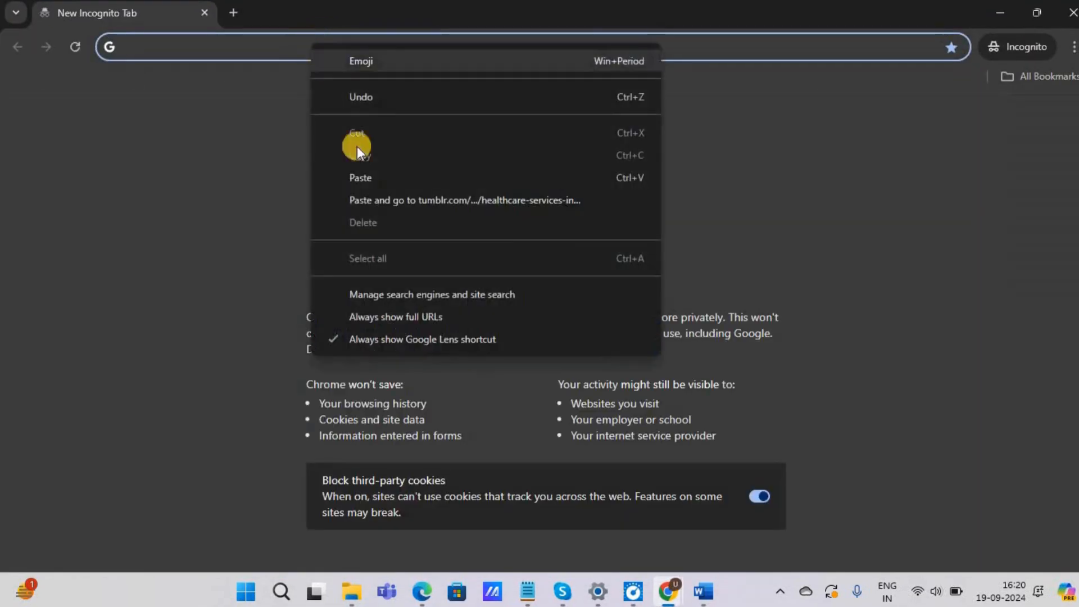
left_click(365, 181)
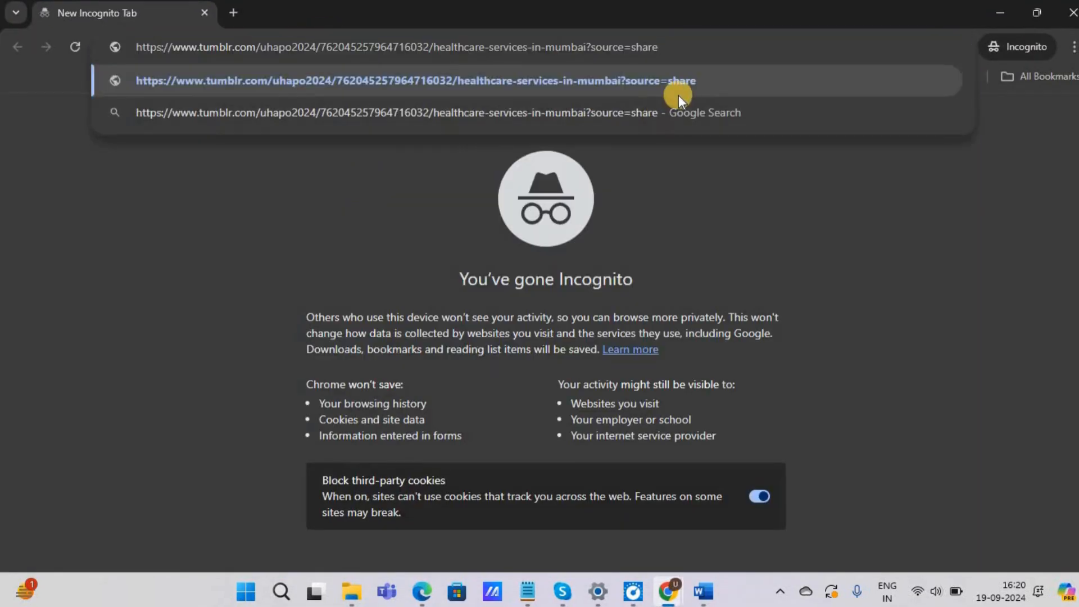
left_click(912, 85)
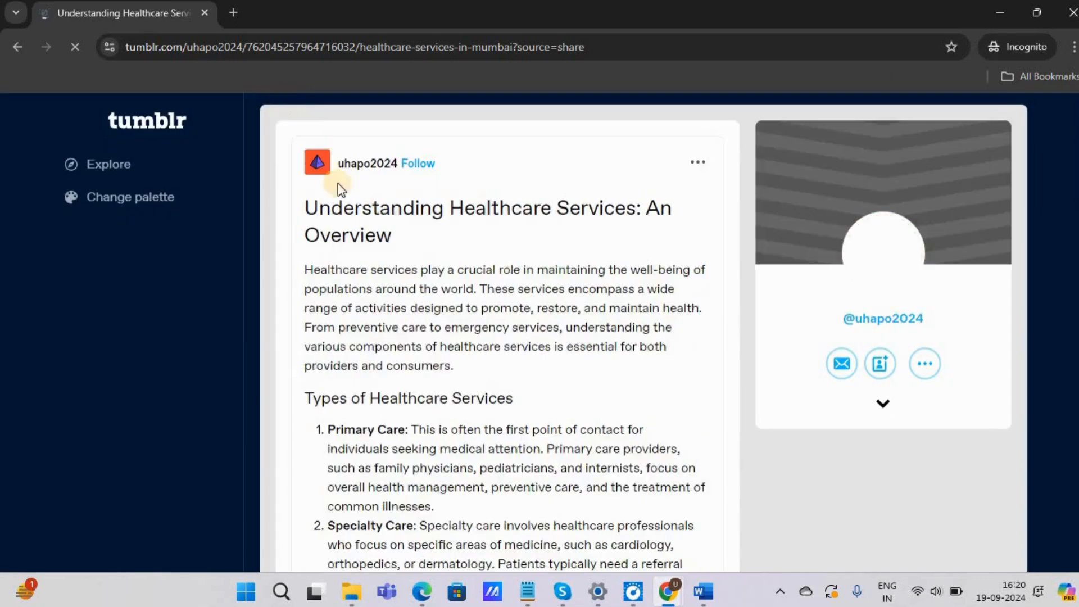
Step: Test the backlink by following the "Healthcare services" hyperlink in the post's Conclusion section
scroll(349, 204, "down", 8)
scroll(409, 274, "down", 17)
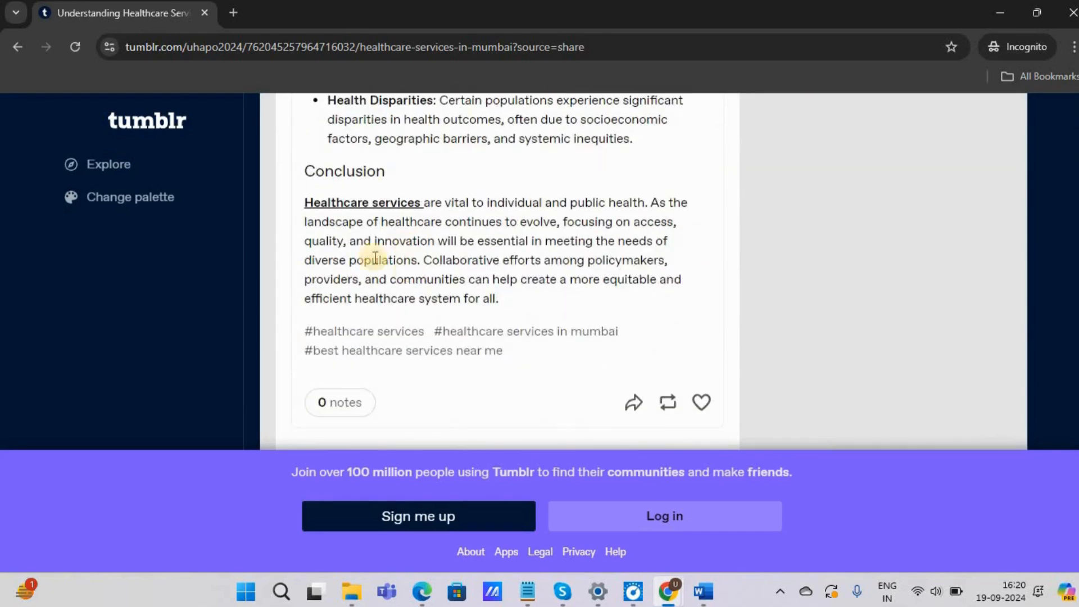
left_click(348, 203)
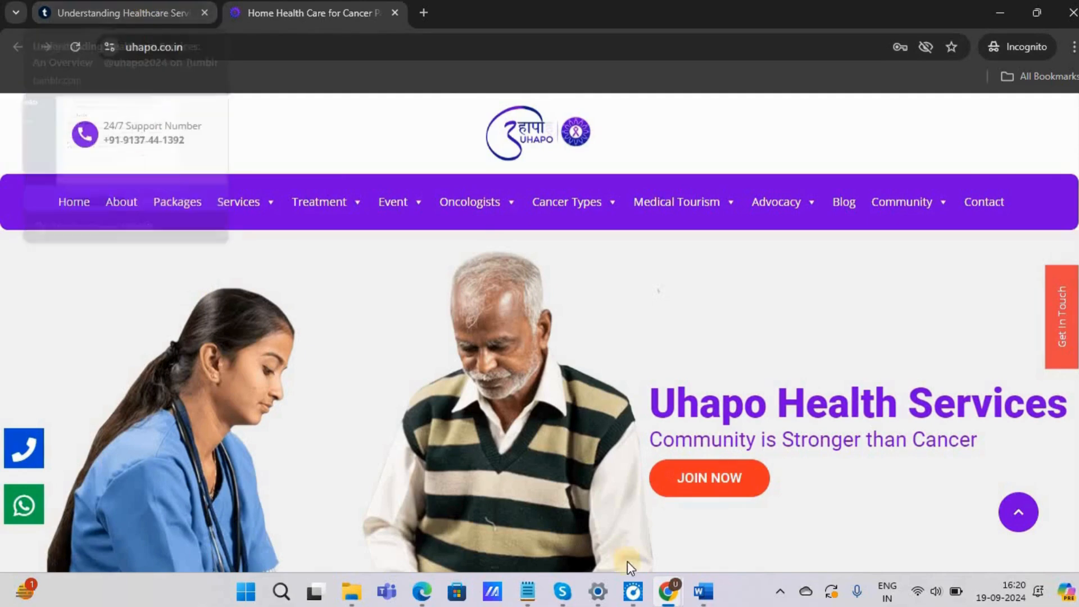
Step: Switch to Word and replace the text with "Its done" and, on a second line, "this is a way to create quality backlink"
key("alt+Tab")
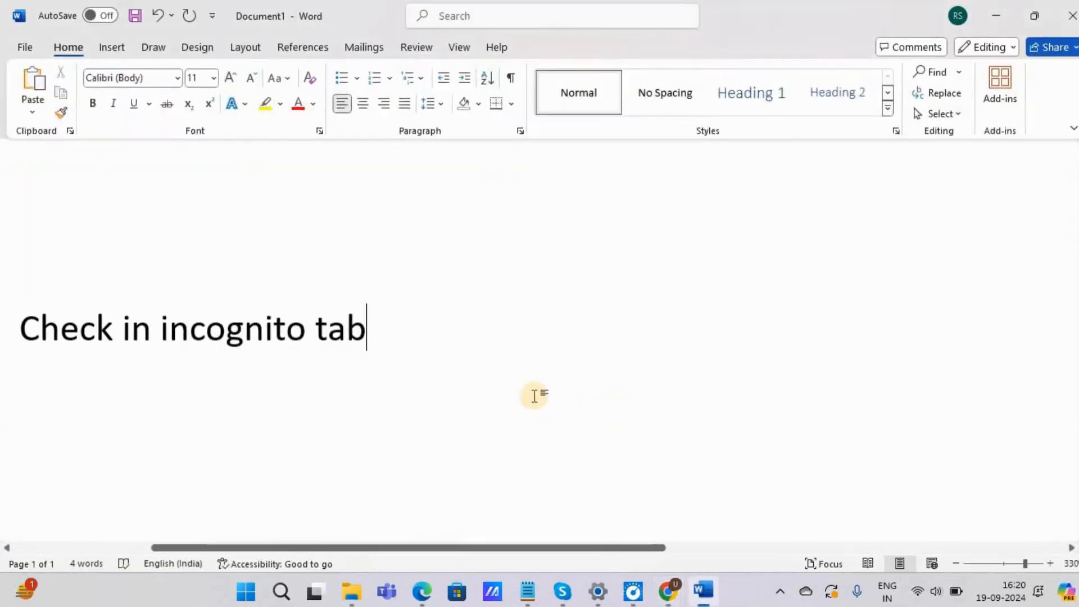
key("ctrl+a")
type("Its do")
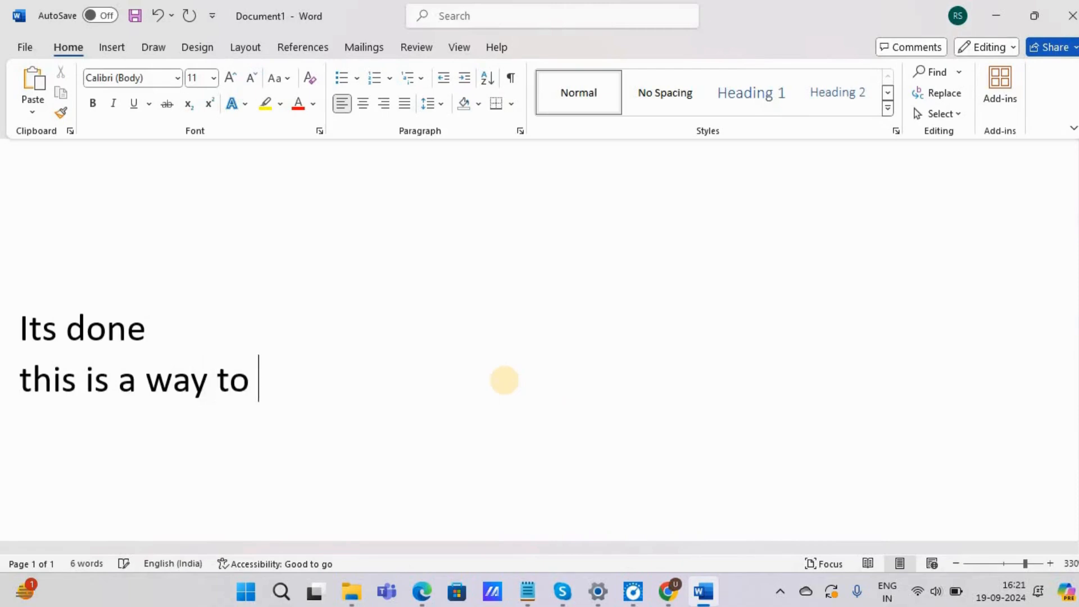
type("ate quality")
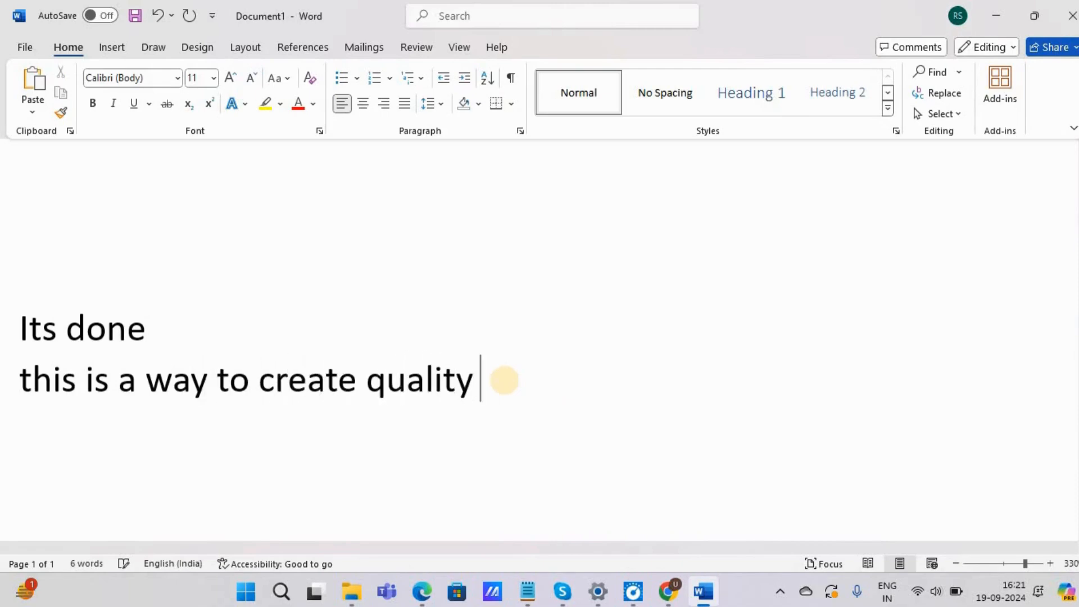
type(" backlink")
Step: Replace the document's text with "Please Subscribe guys for next video"
key("ctrl+a")
type("Please Subsc")
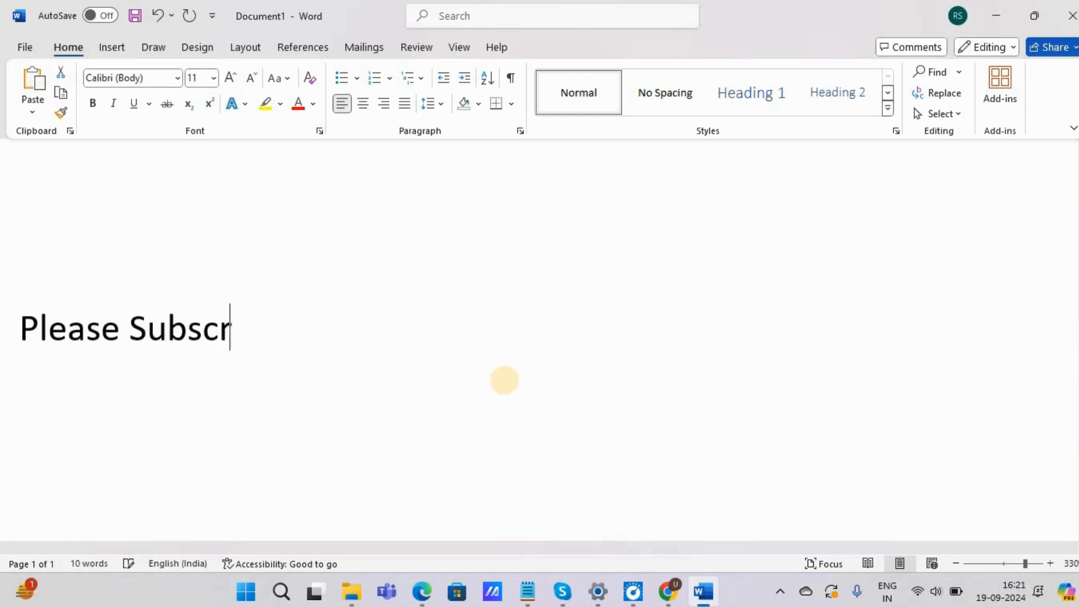
type("ribe guys for next video")
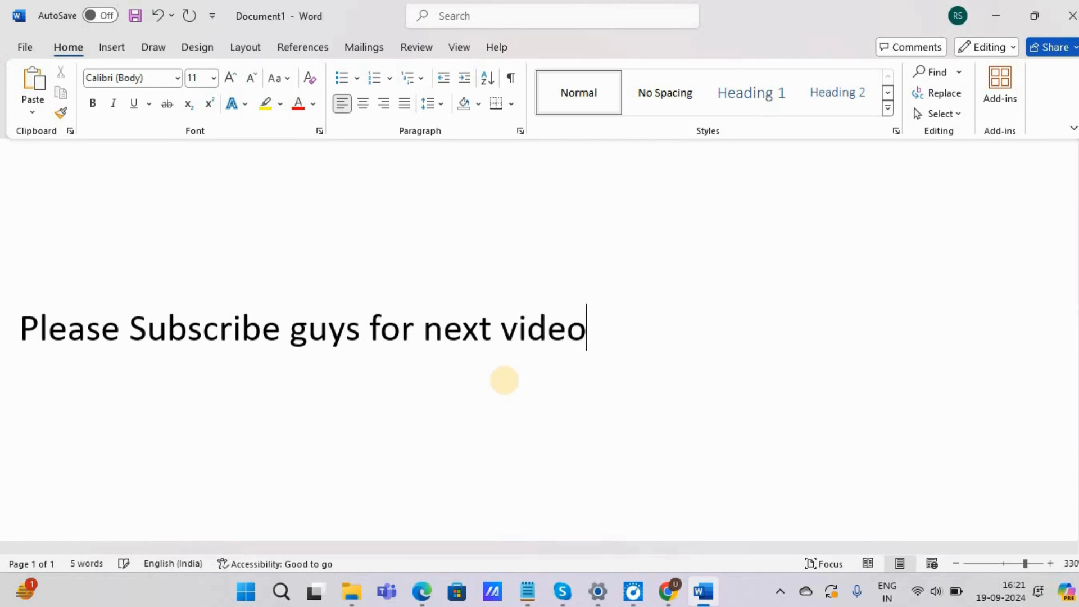
Step: Replace the document's text with the closing line "Thanks for Watching."
key("ctrl+a")
type("T")
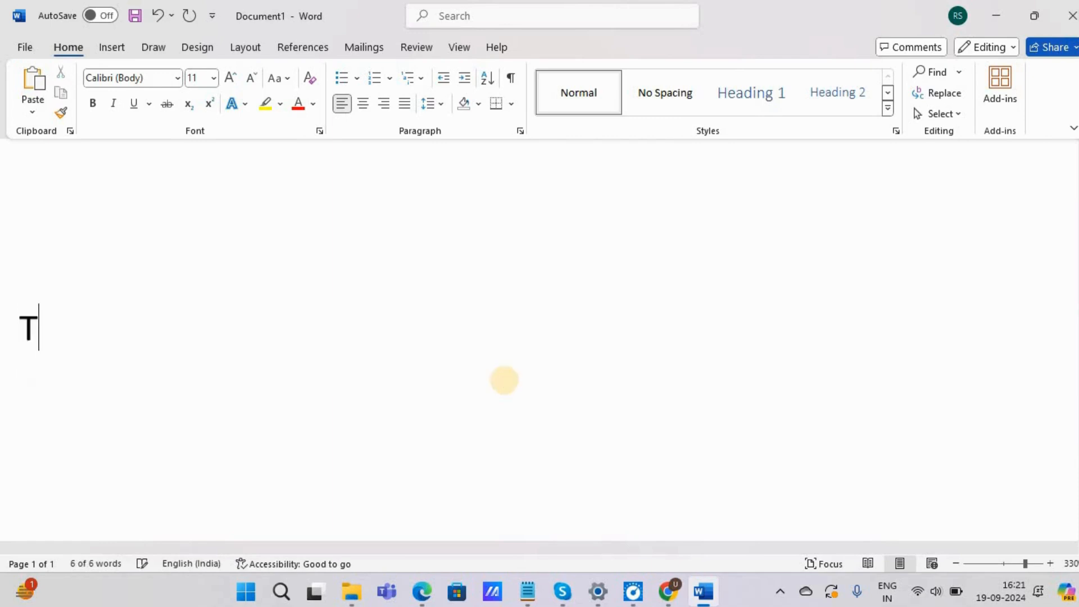
type("hanks for Watching.")
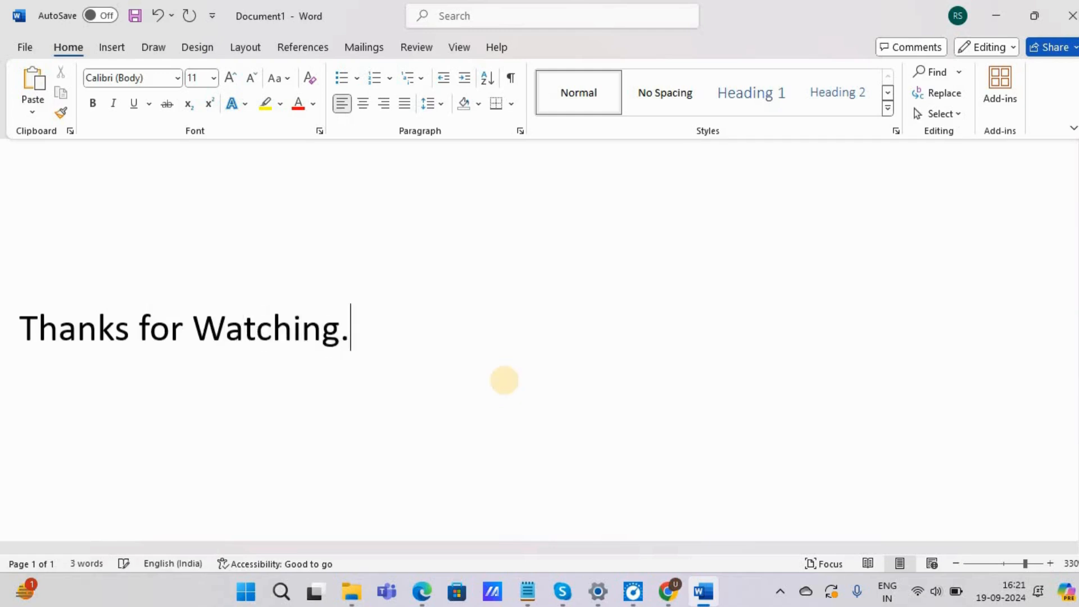